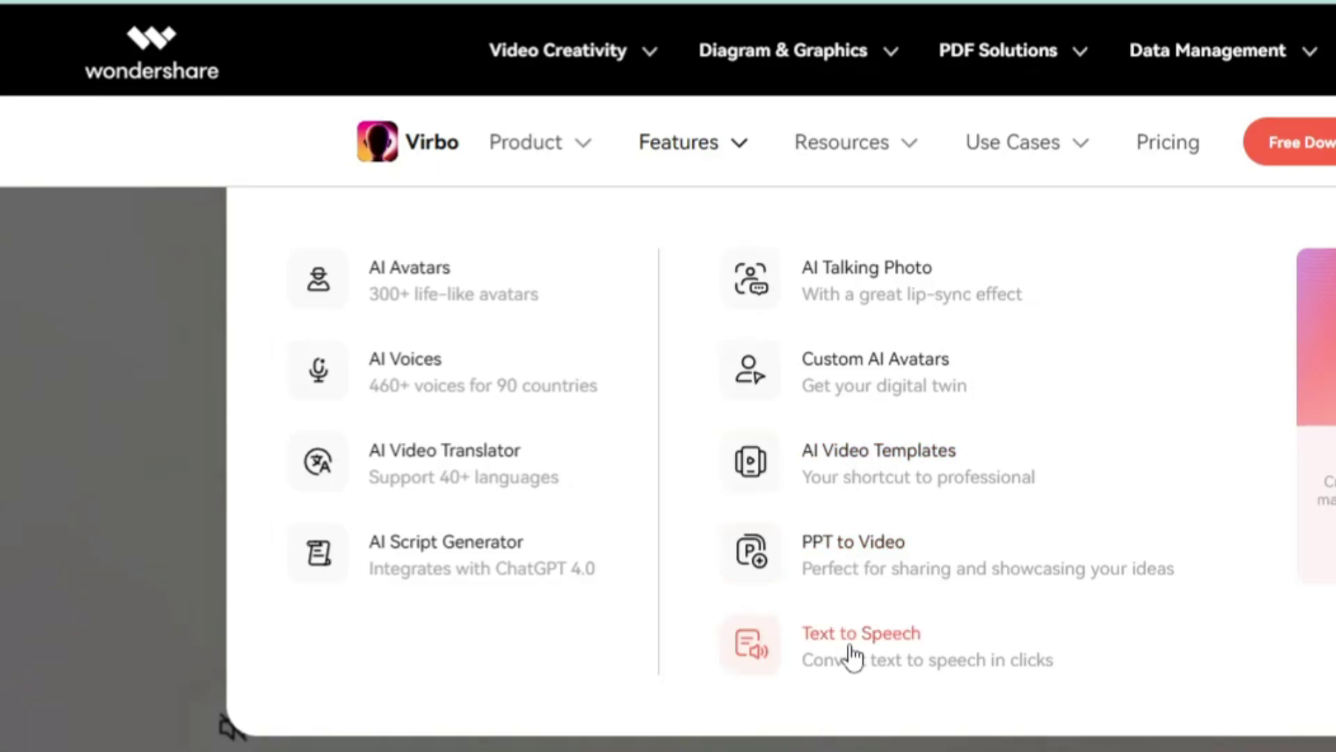
# Go to the PPT to Video page and download the Virbo installer.
pyautogui.click(856, 554)
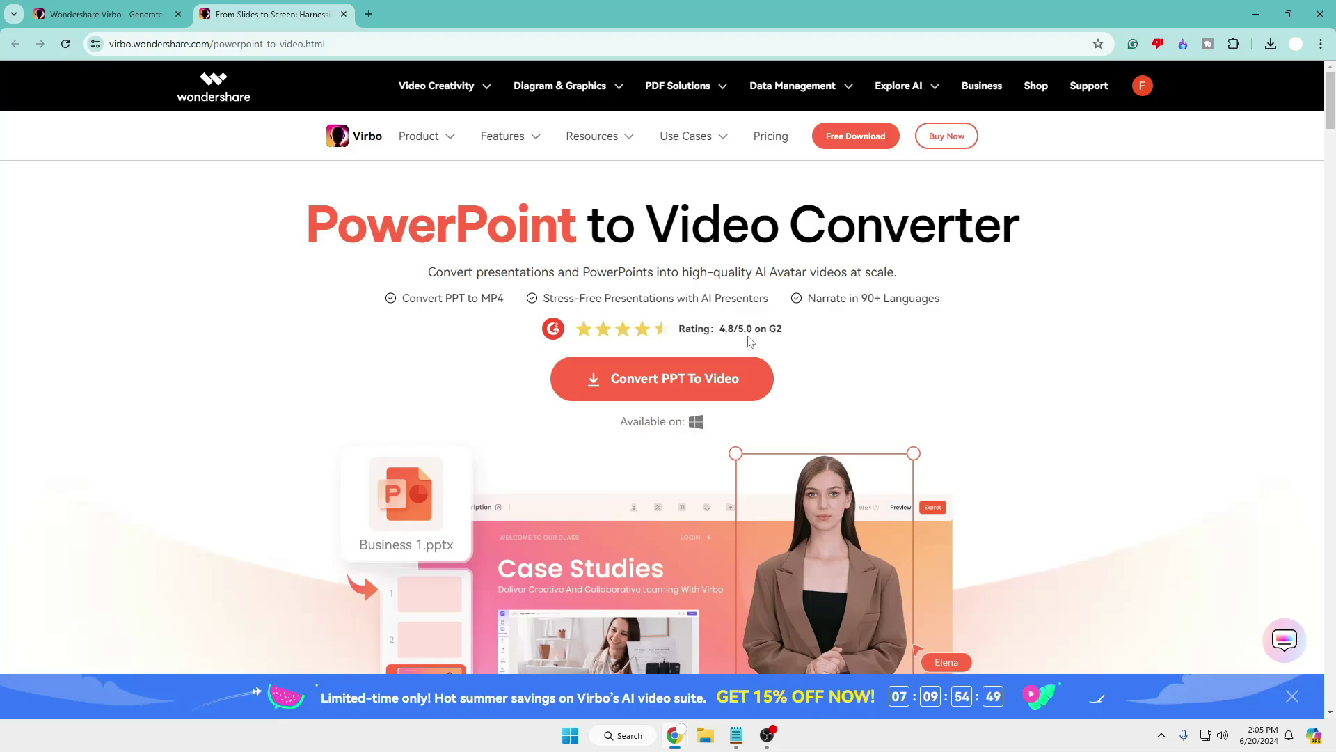
pyautogui.click(700, 386)
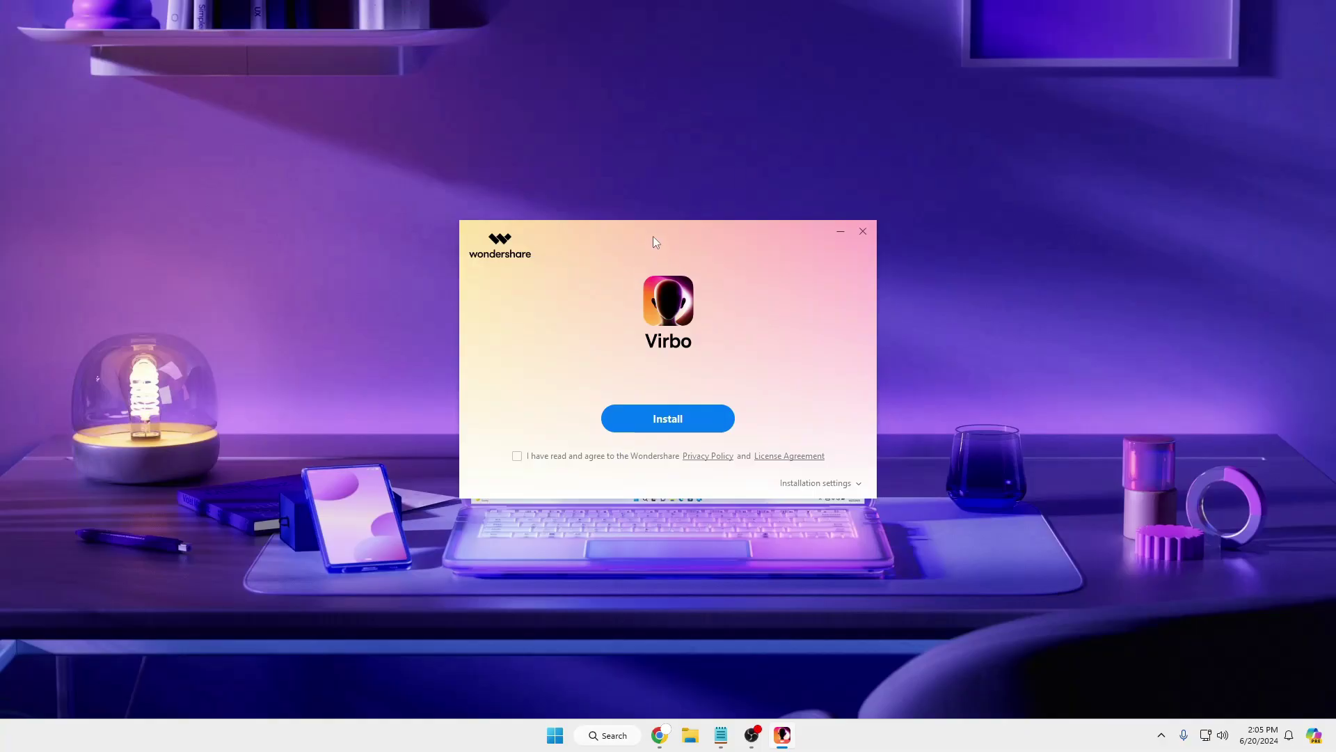
# Install Virbo, accepting the installation warning, and launch the app.
pyautogui.moveTo(653, 237); pyautogui.dragTo(643, 216)
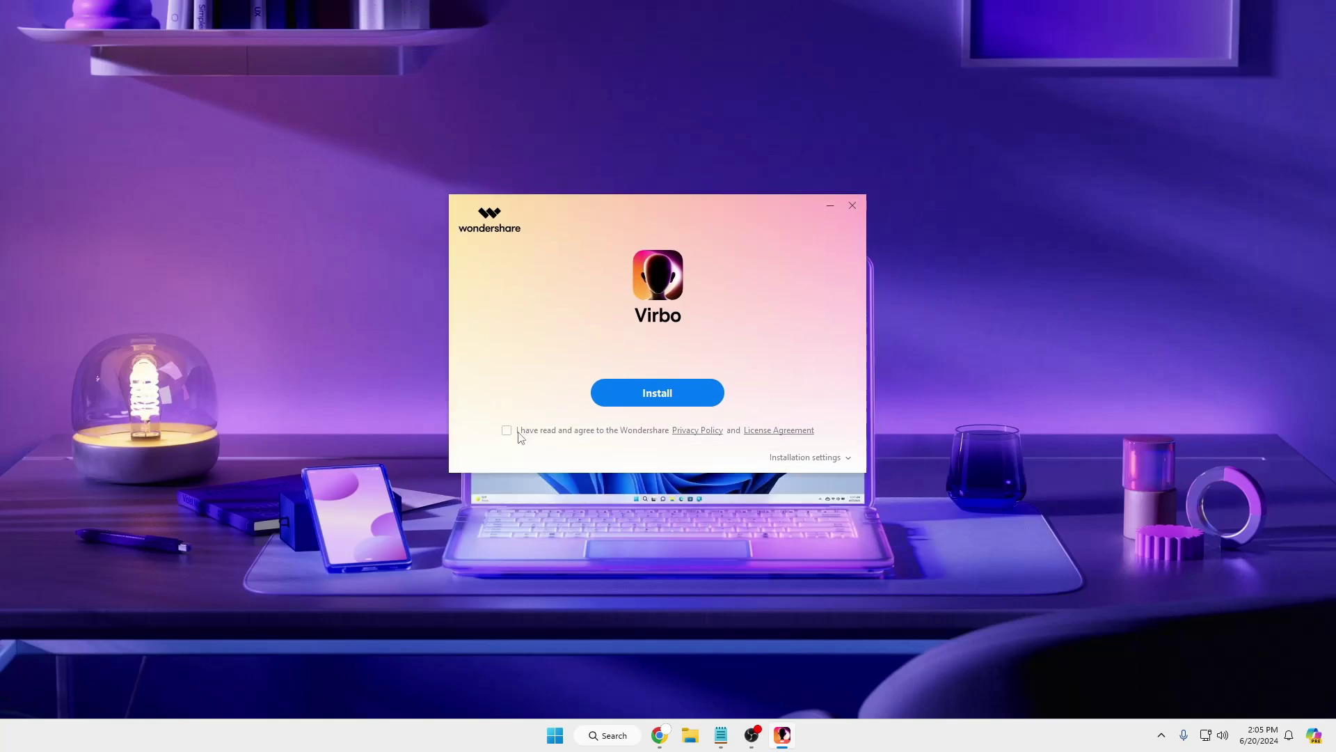
pyautogui.click(658, 393)
pyautogui.click(671, 373)
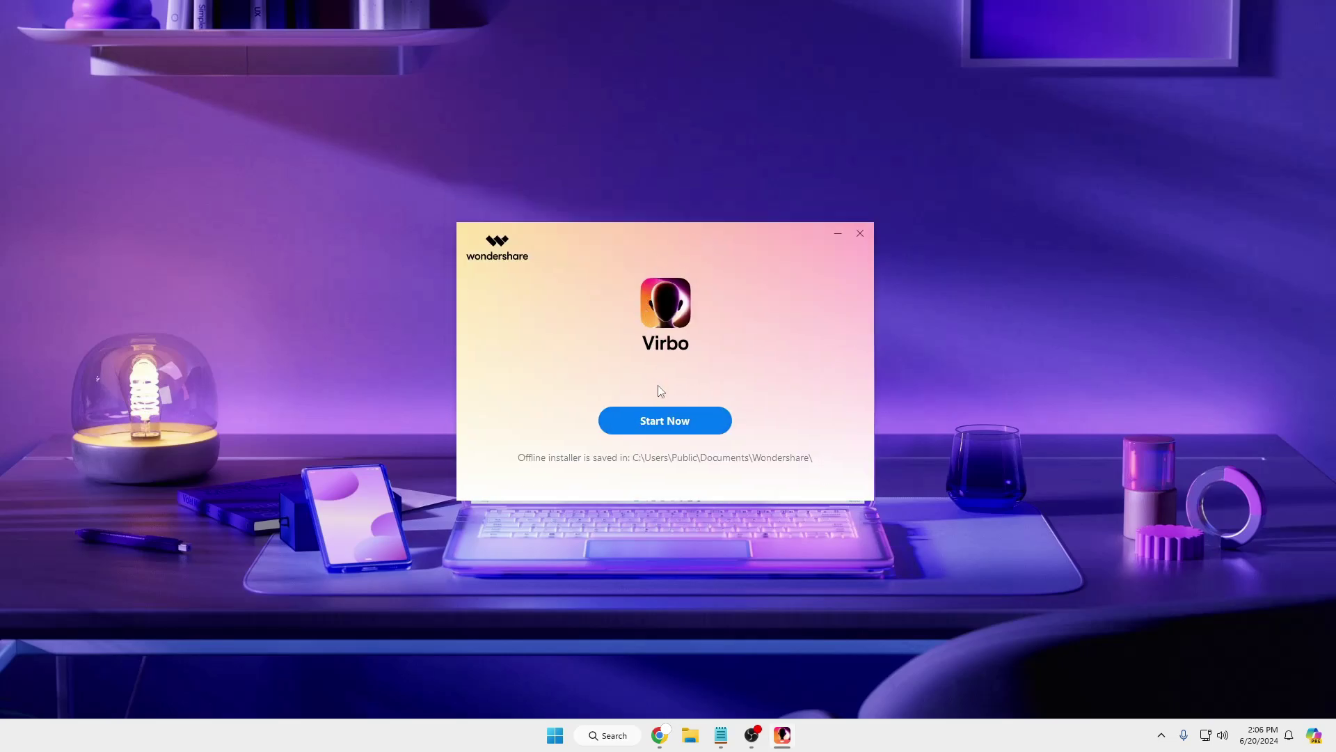
pyautogui.click(667, 423)
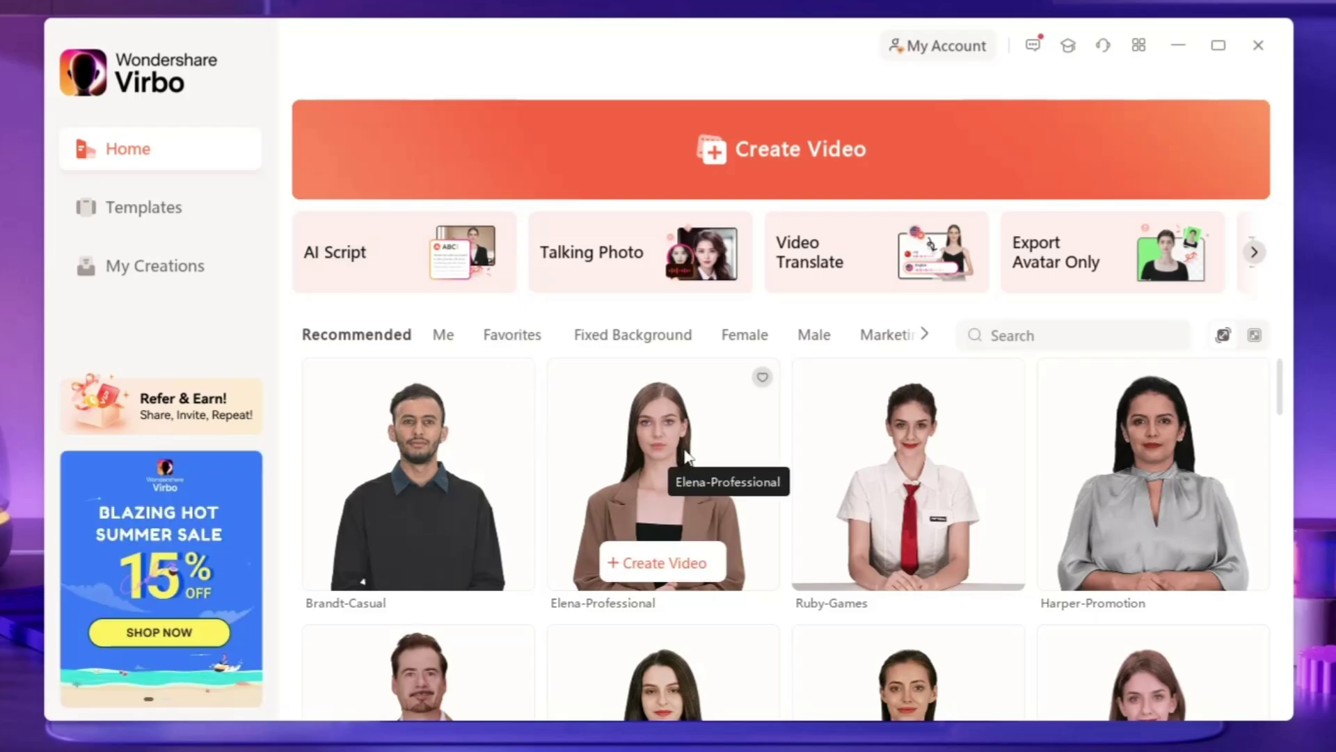
pyautogui.scroll(-2, 1003, 472)
pyautogui.scroll(-3, 918, 530)
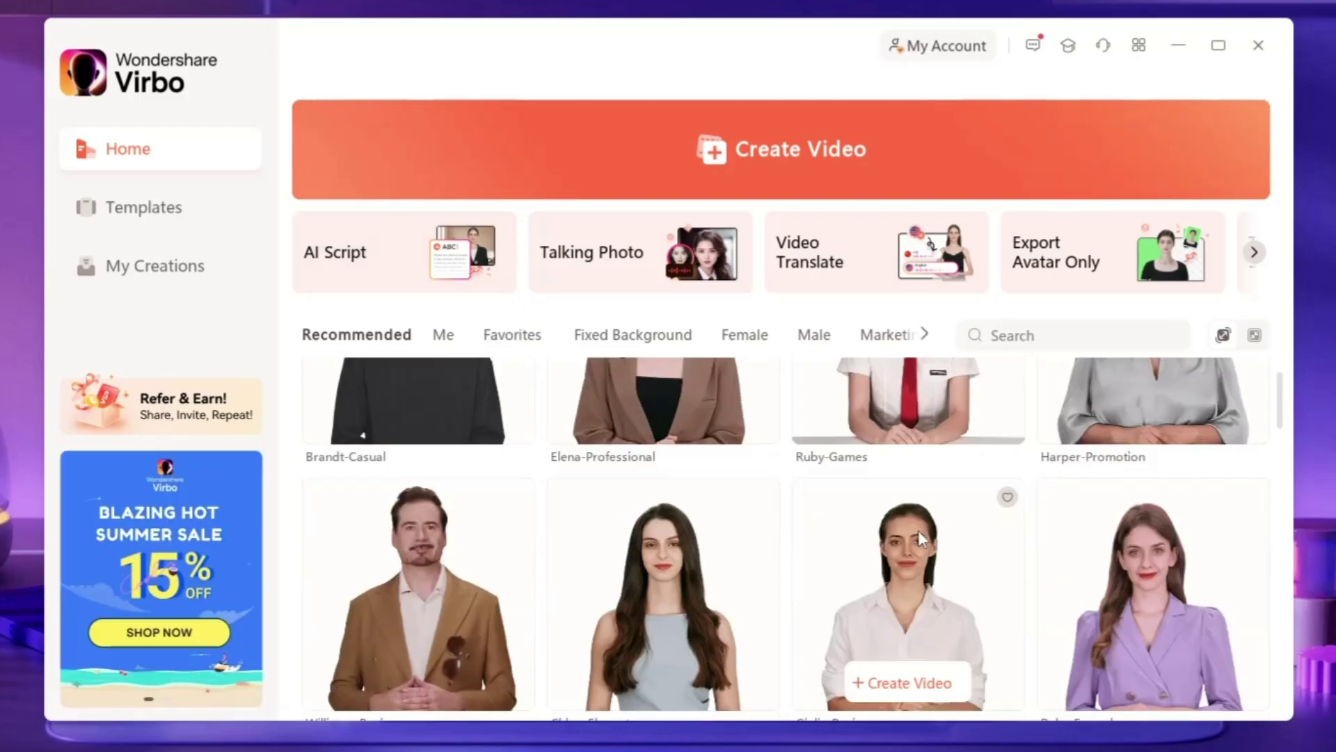
pyautogui.scroll(-3, 888, 543)
pyautogui.scroll(-2, 836, 559)
pyautogui.scroll(-2, 834, 551)
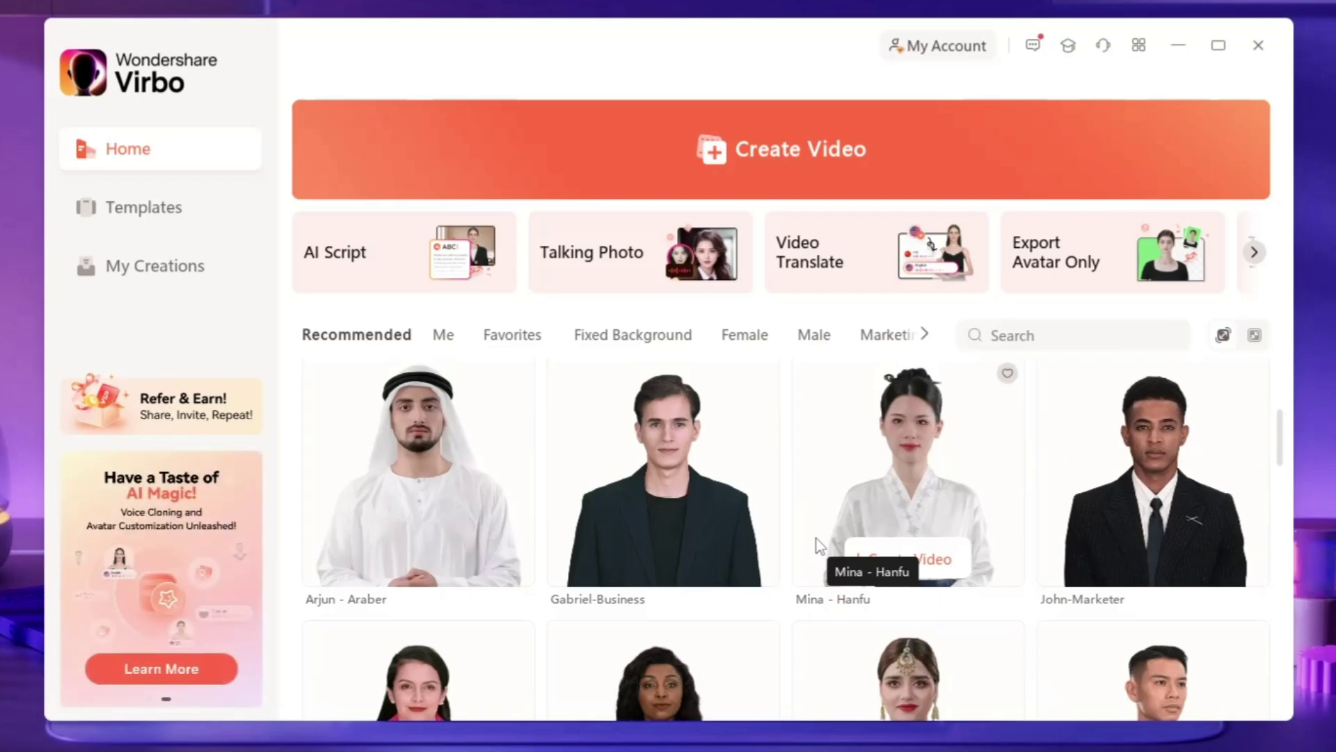
# Browse the video templates, return to the avatar home screen, and start a new video.
pyautogui.click(142, 207)
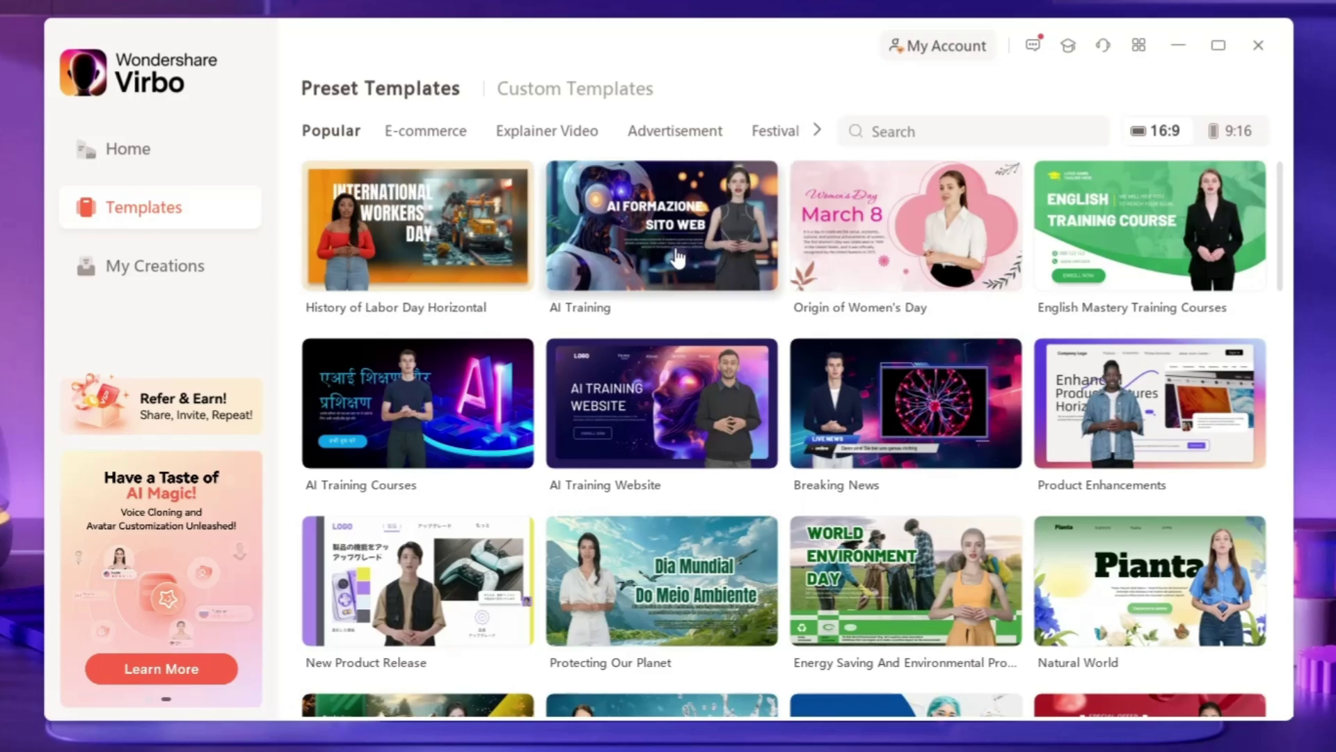
pyautogui.click(127, 149)
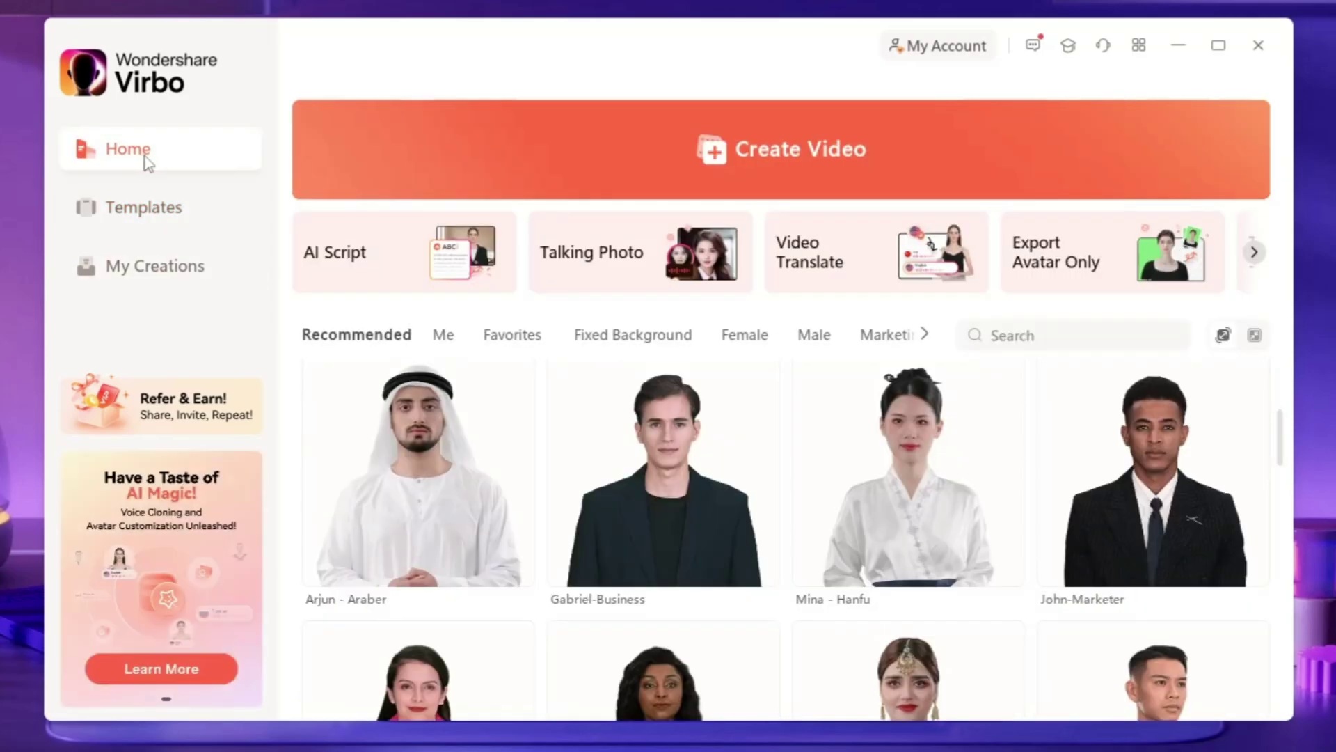
pyautogui.click(782, 158)
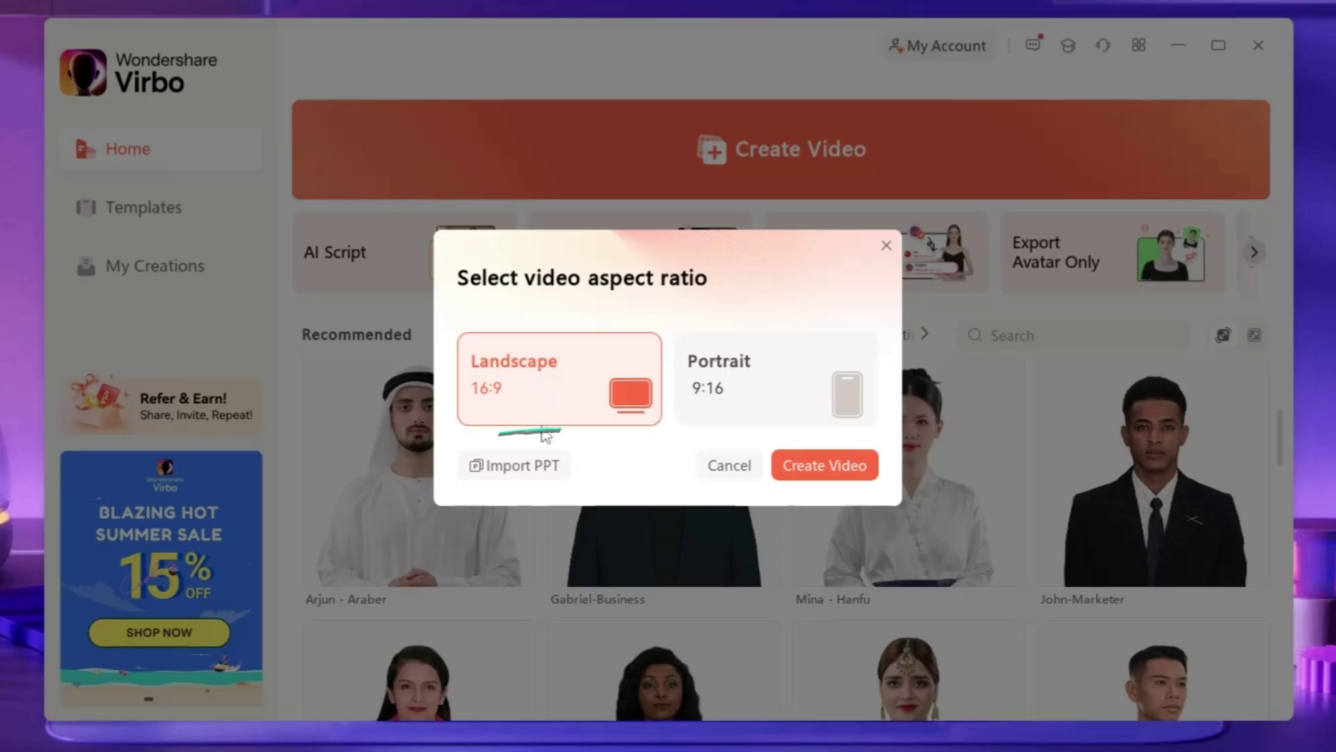
# Import 'Copy of All About Millennials Minitheme by Slidesgo.pptx' from Downloads.
pyautogui.click(537, 473)
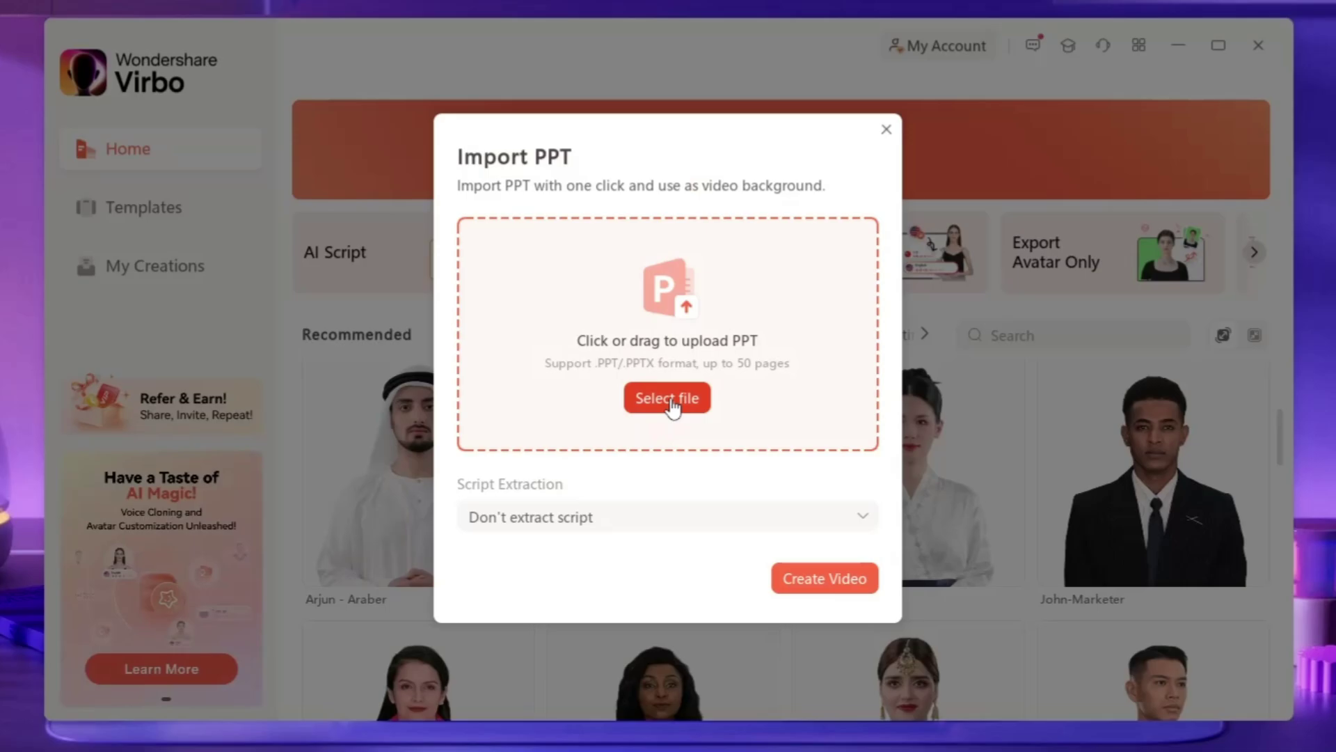
pyautogui.click(668, 398)
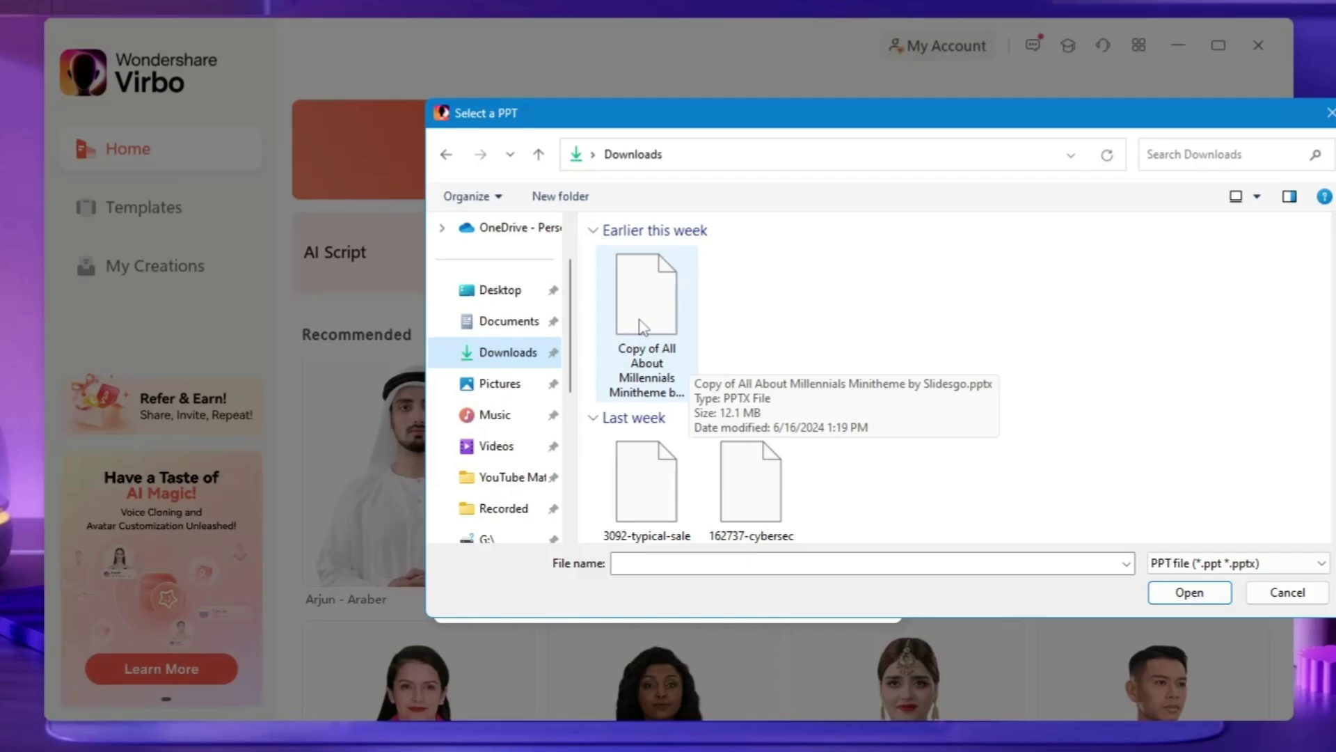
pyautogui.click(640, 318)
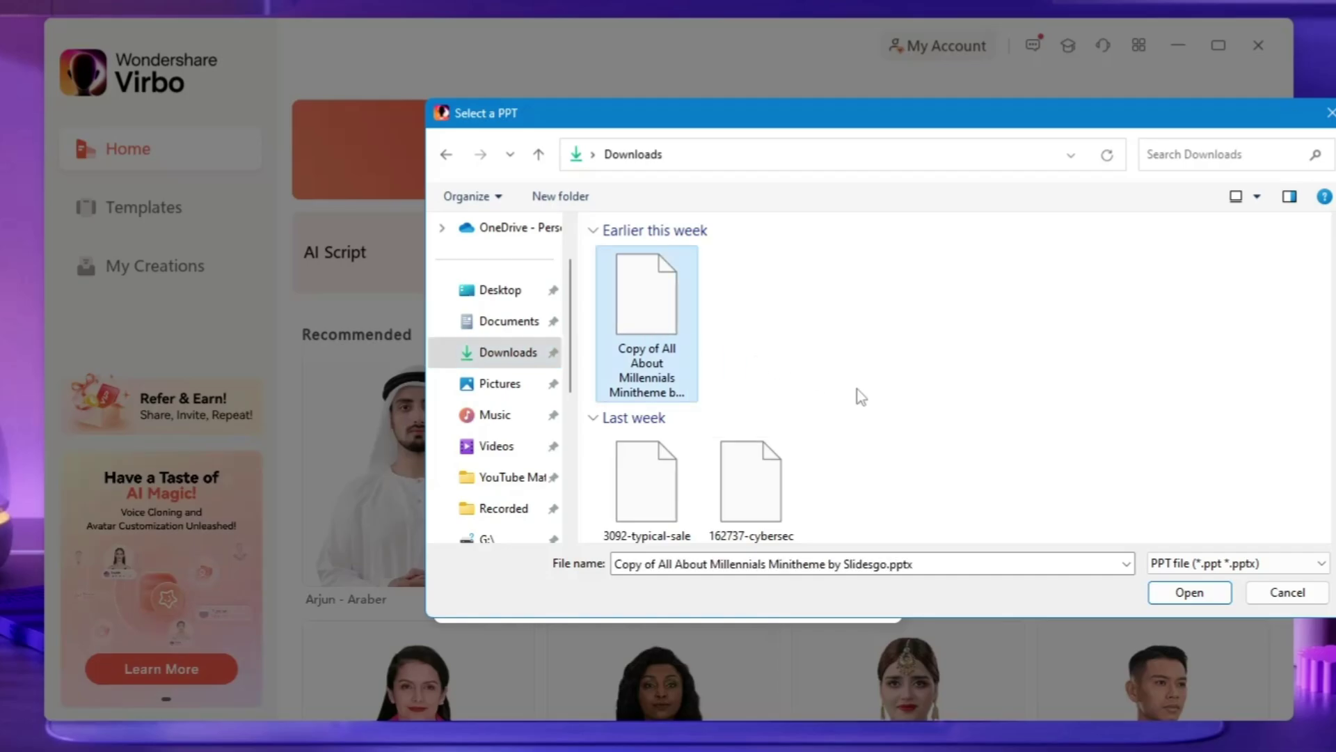
pyautogui.click(1189, 592)
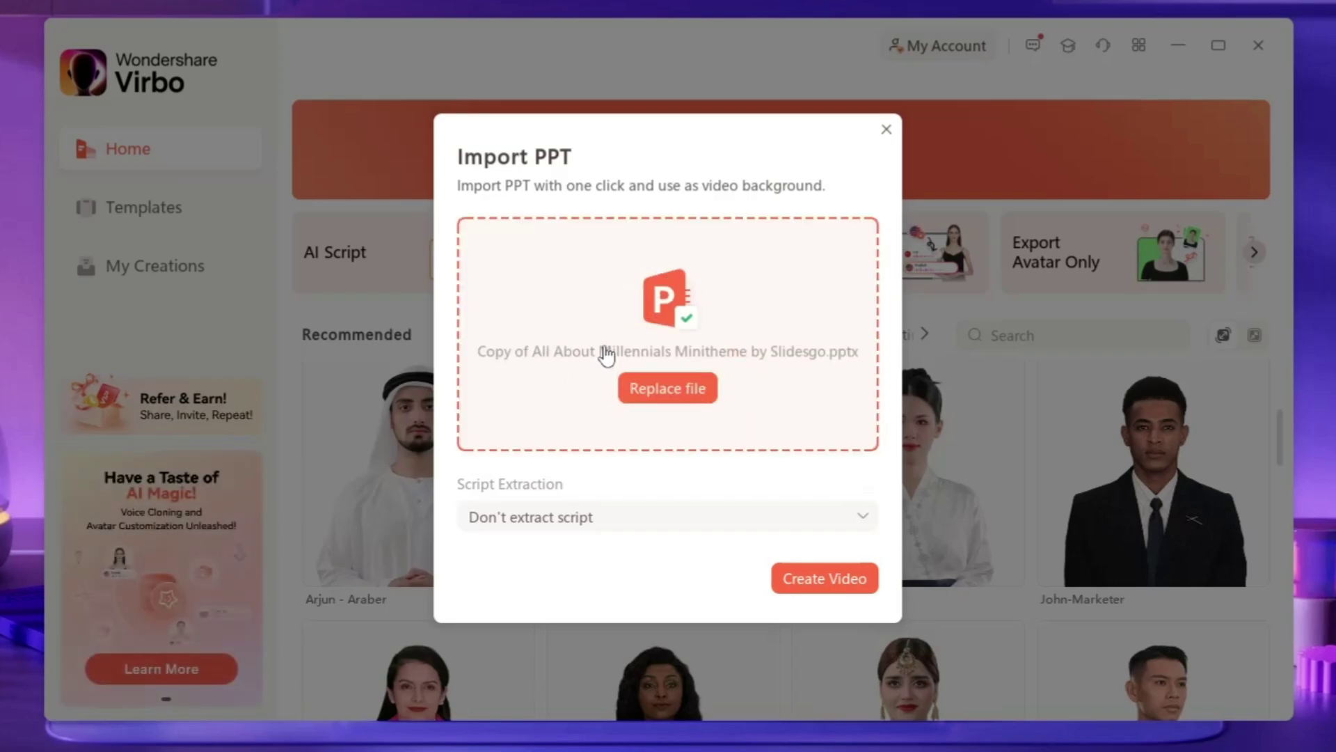
# Create the video from the imported slides, review slides 2–4, and select the section-slide avatar.
pyautogui.click(825, 579)
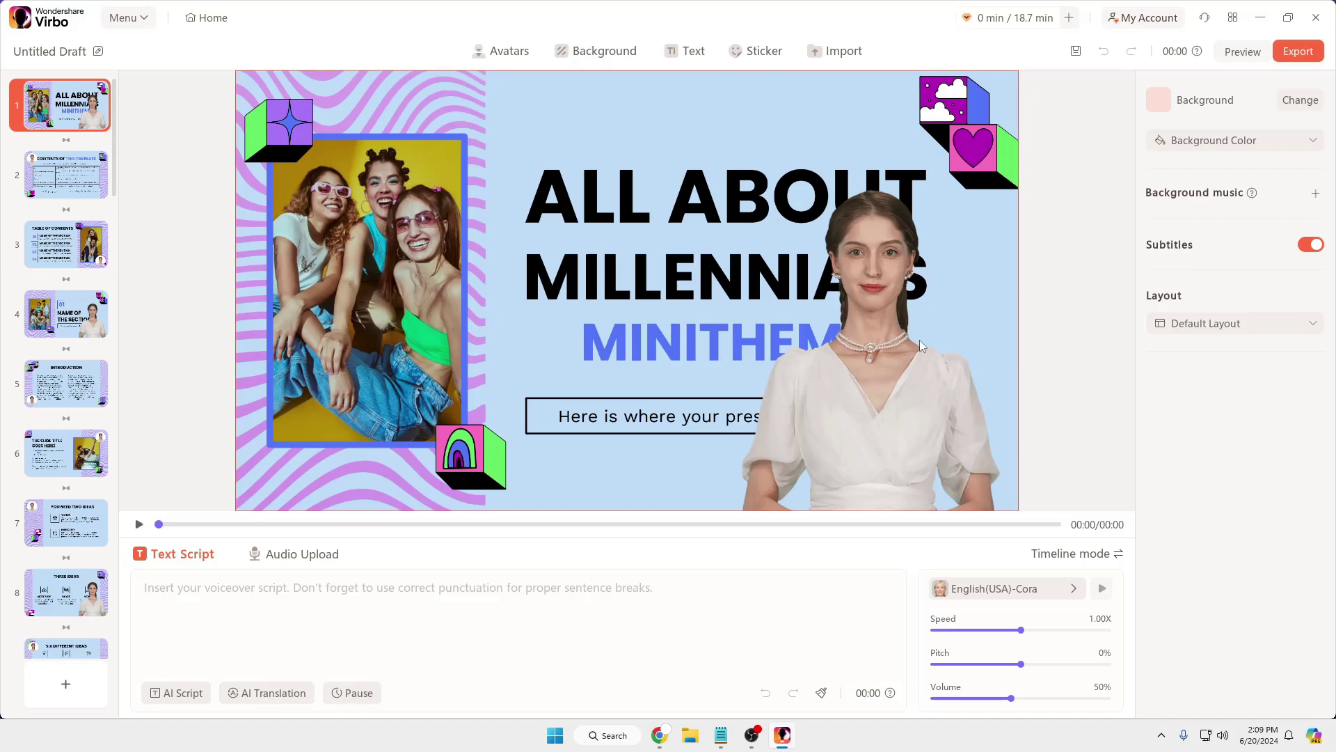
pyautogui.click(67, 175)
pyautogui.click(66, 243)
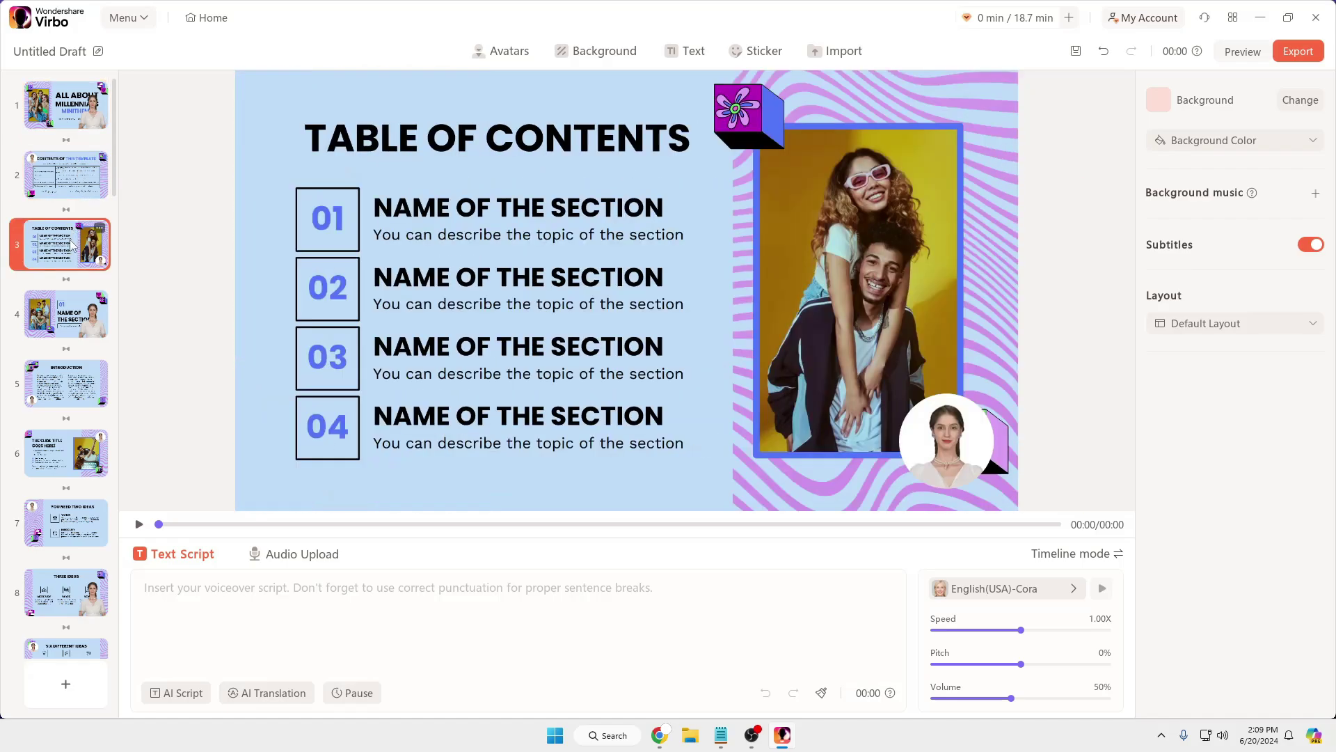
pyautogui.press('Down')
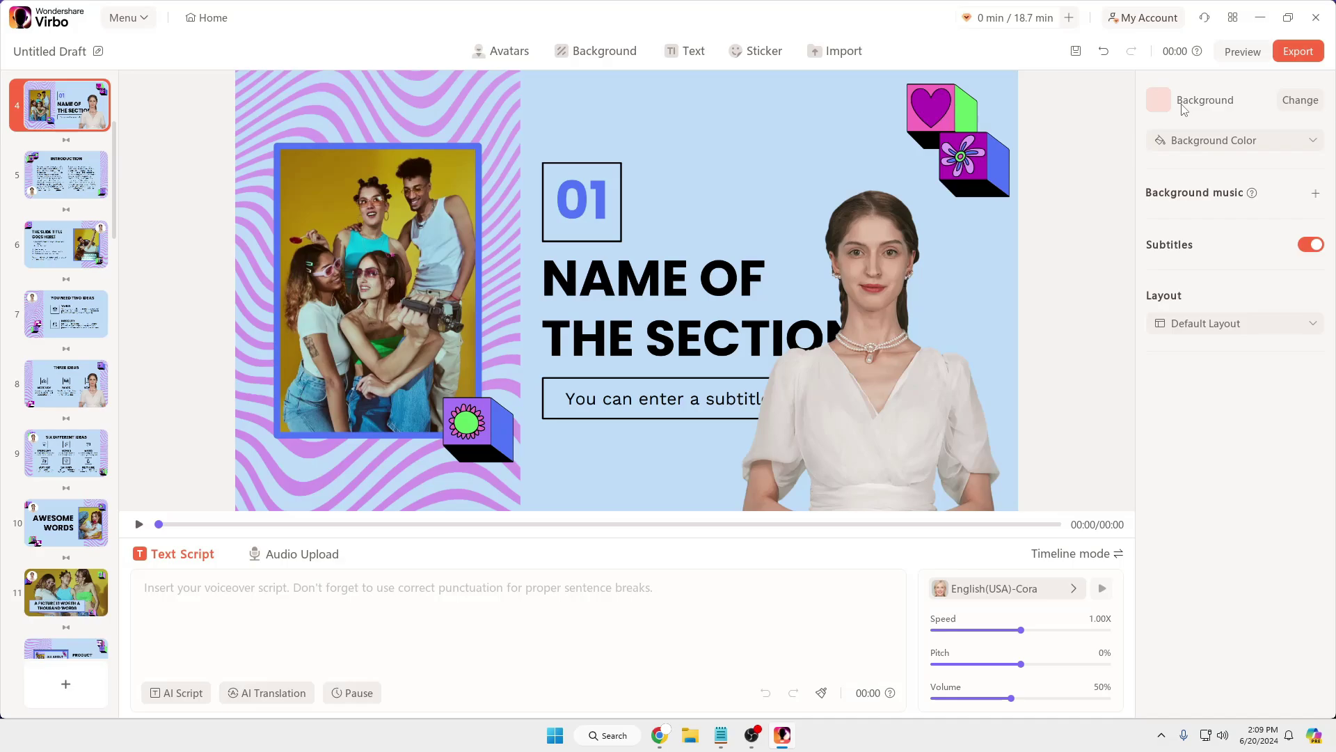
pyautogui.click(885, 289)
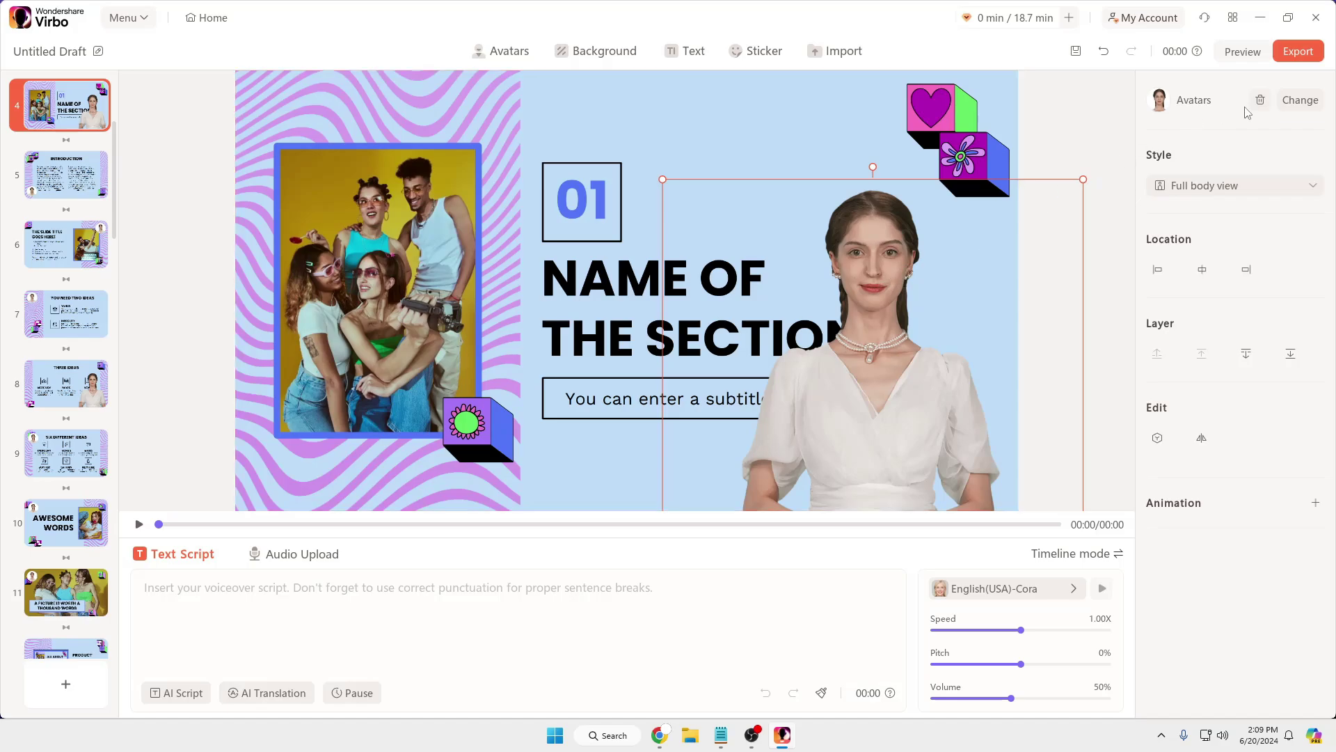
# Replace the section slide's presenter with Adele - Beauty Blogger.
pyautogui.click(1295, 104)
pyautogui.scroll(-3, 626, 262)
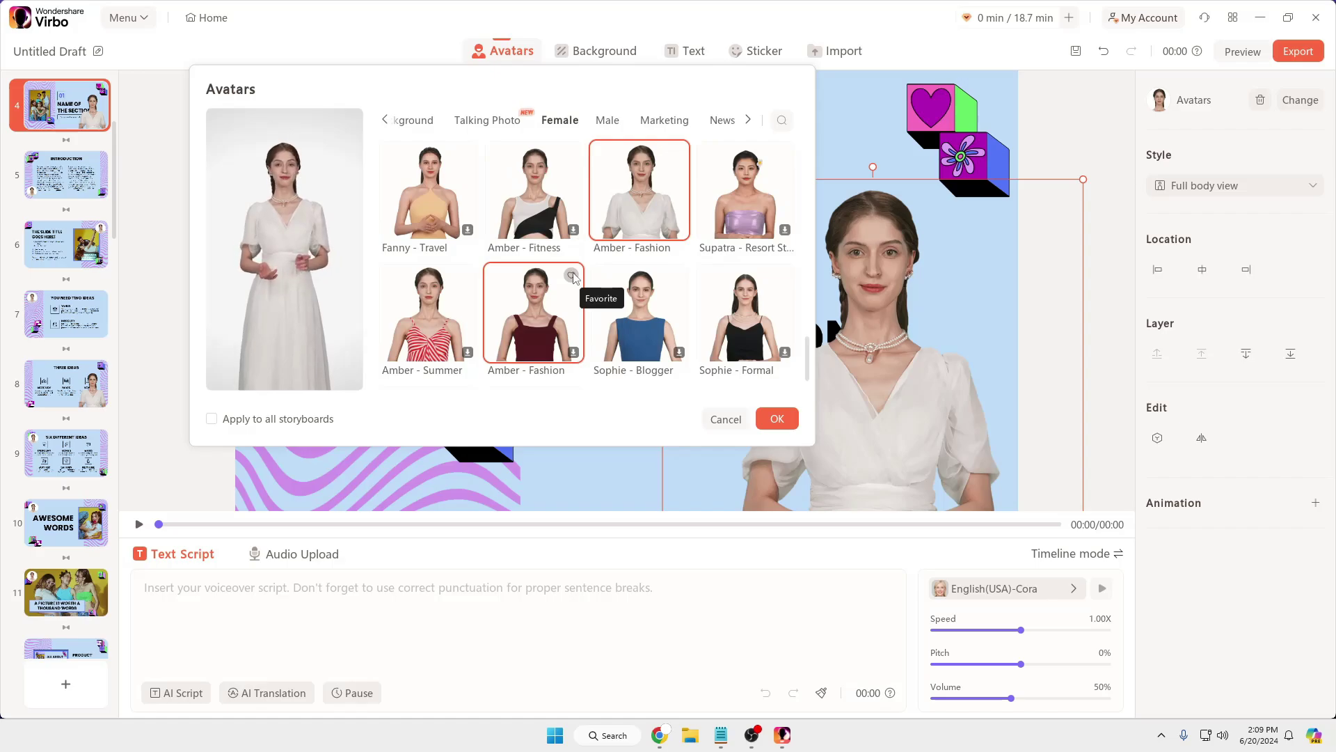
pyautogui.scroll(-1, 573, 278)
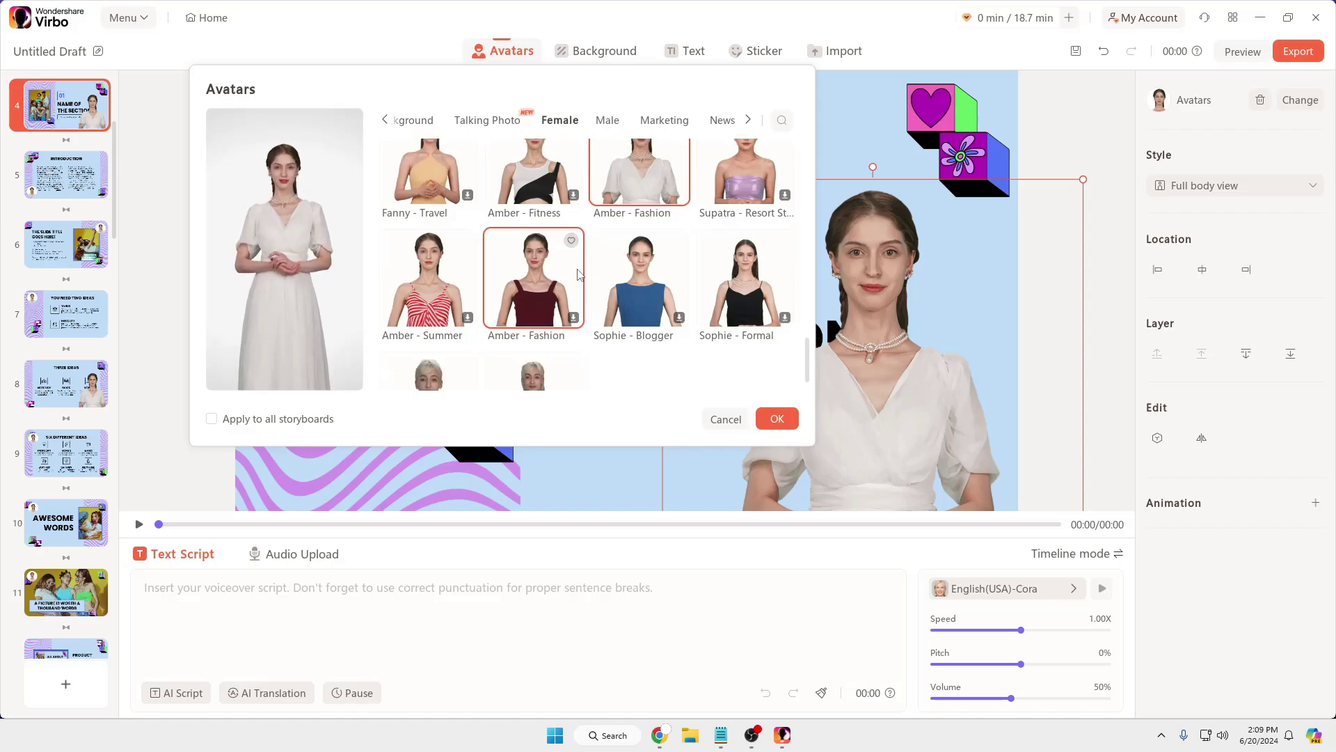
pyautogui.scroll(-1, 572, 277)
pyautogui.scroll(-1, 564, 293)
pyautogui.scroll(-1, 553, 307)
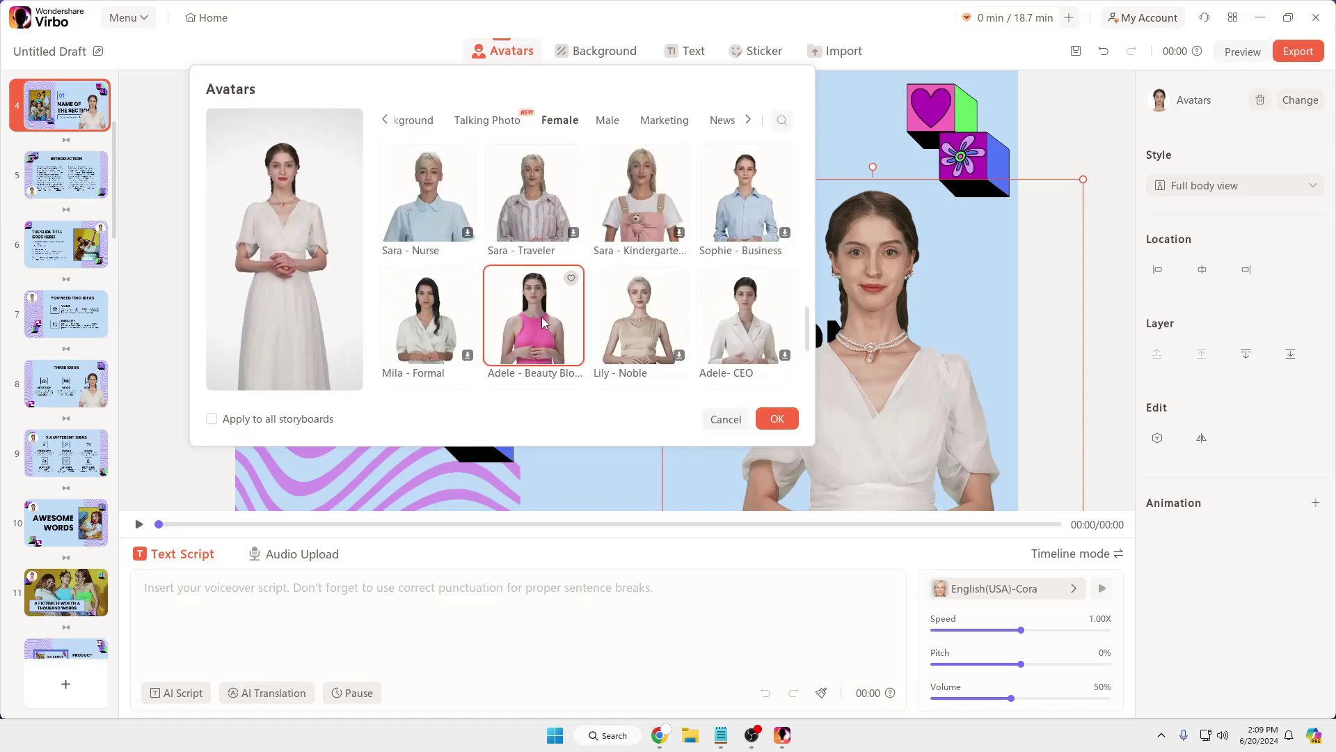
pyautogui.click(543, 323)
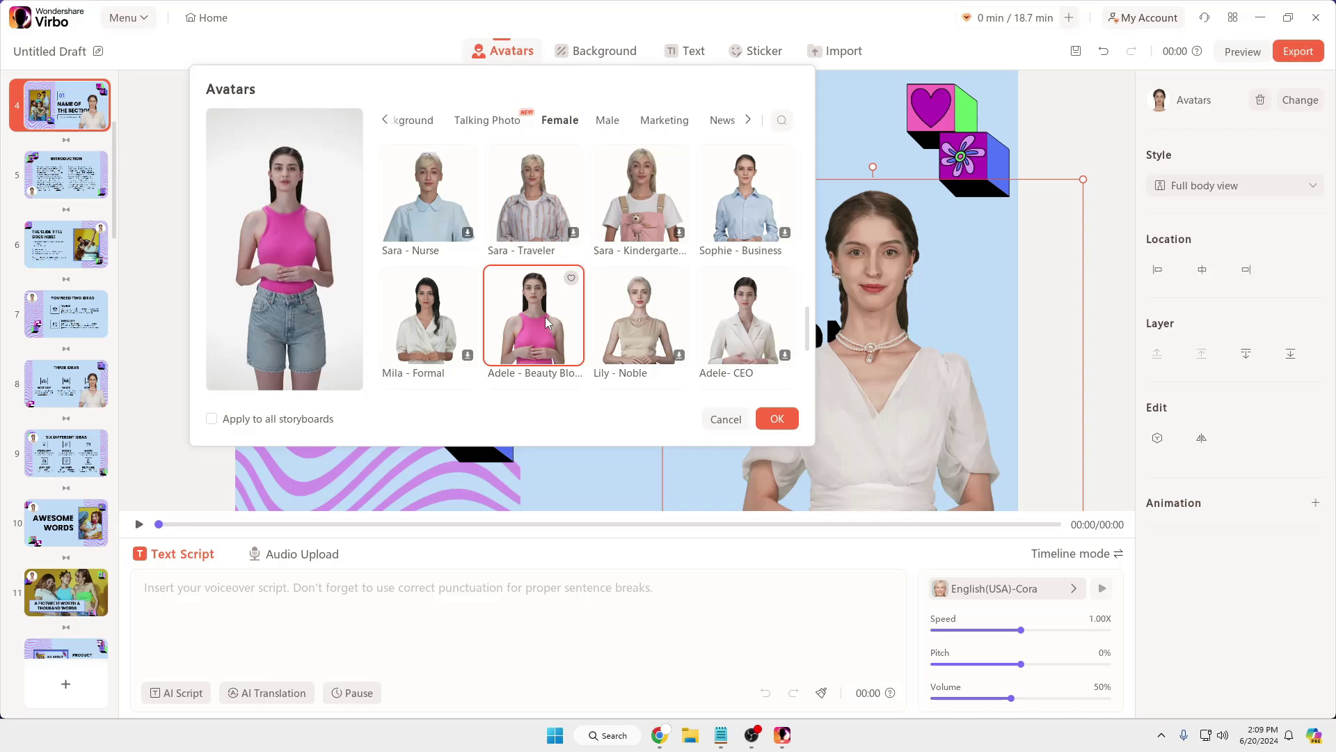
pyautogui.click(777, 419)
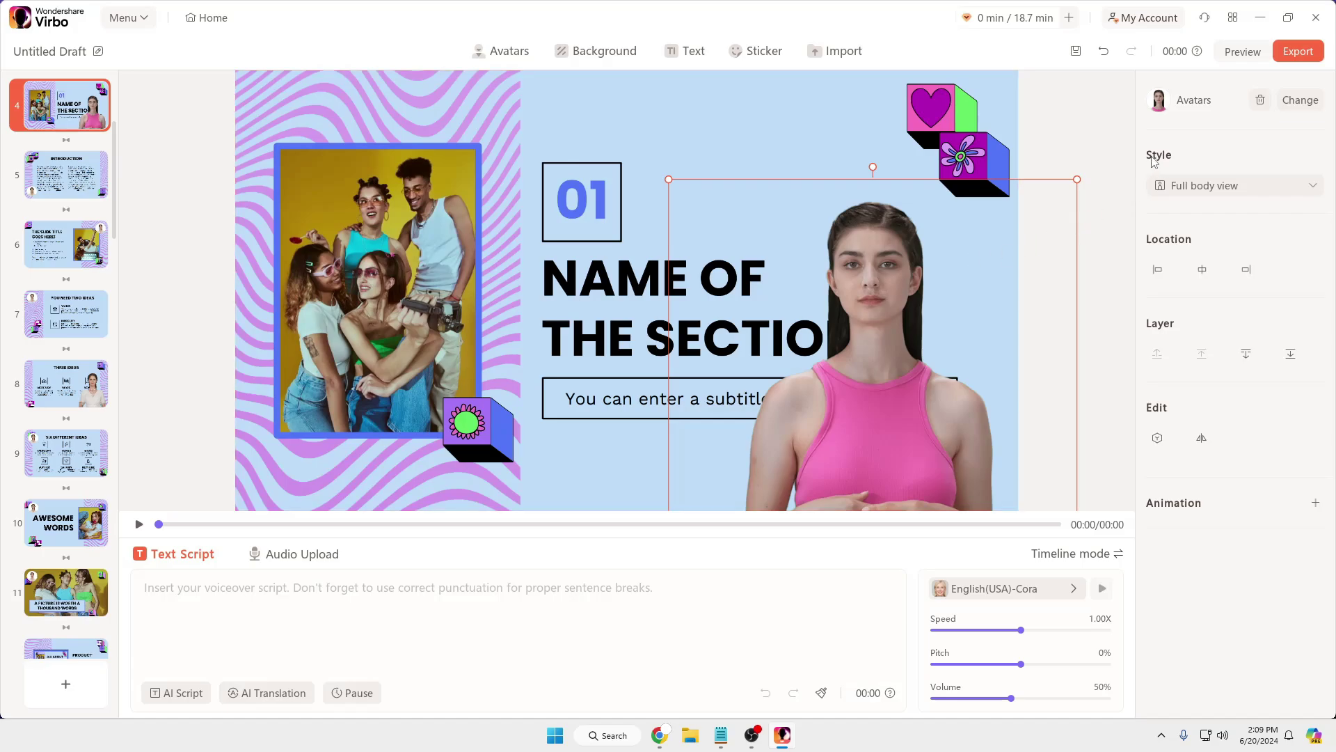
# Check the avatar display style options without changing them, then try playing the scene.
pyautogui.click(1266, 186)
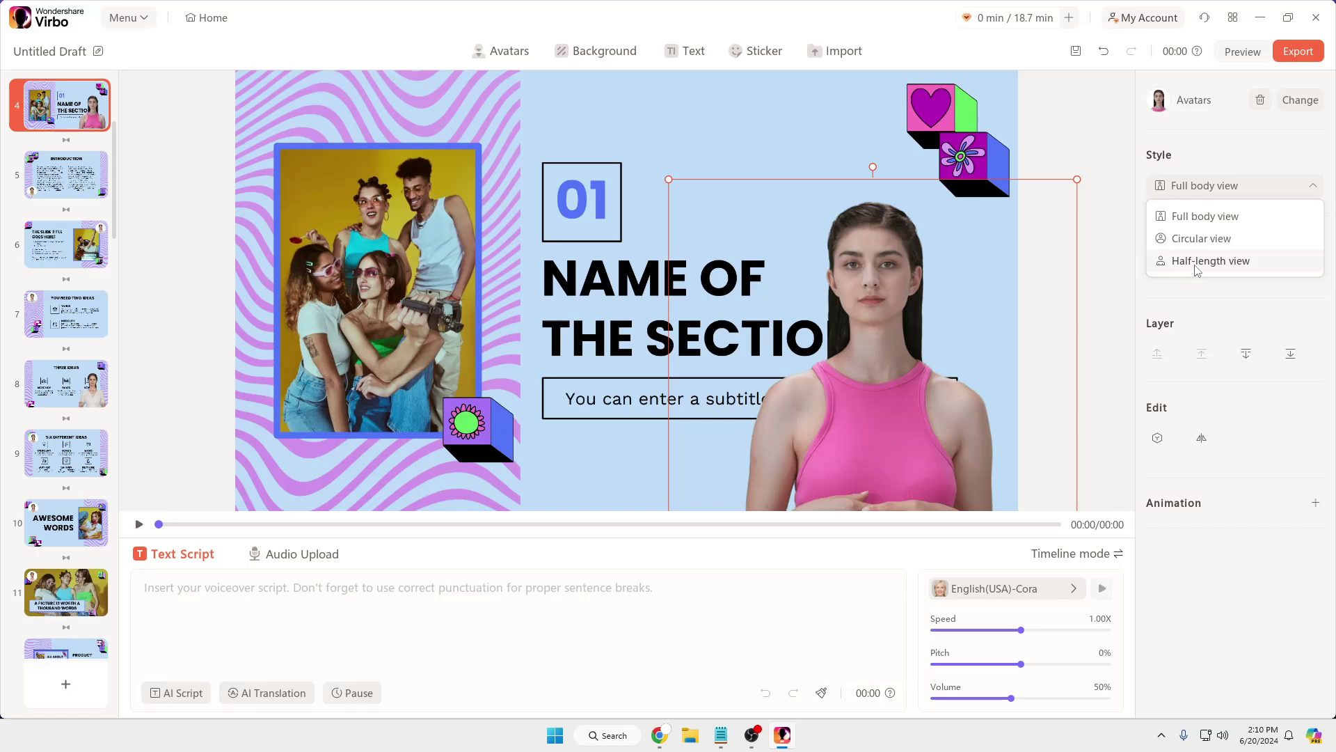
pyautogui.click(1206, 293)
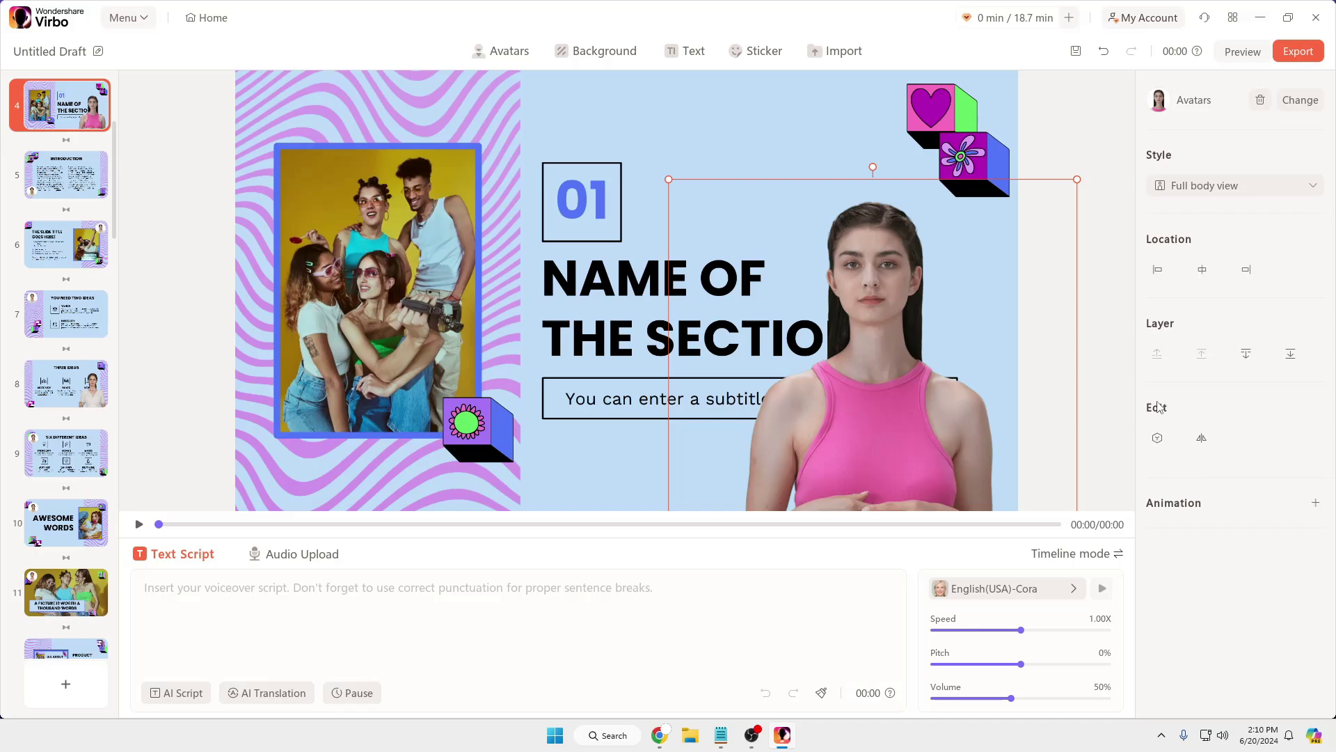
pyautogui.click(139, 524)
# Open Convertio's presentation converter in a new browser tab.
pyautogui.click(723, 668)
pyautogui.moveTo(693, 136)
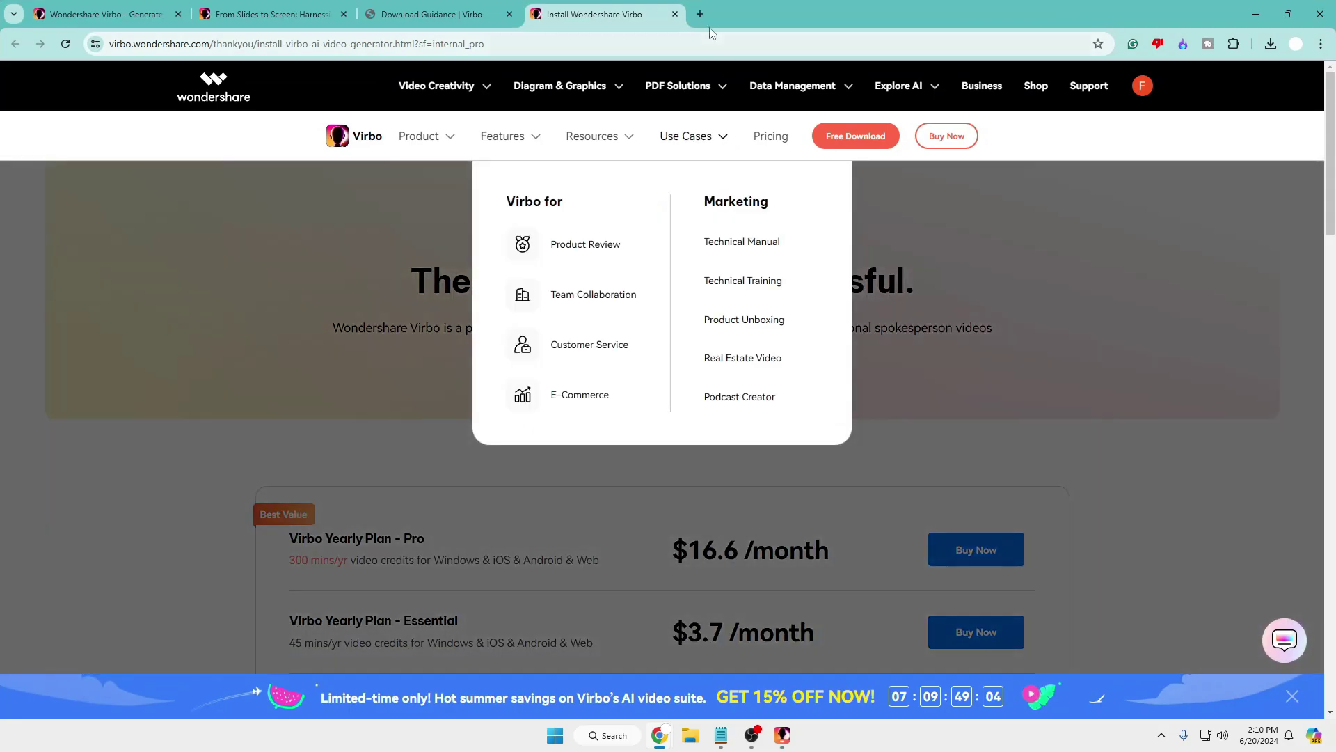
pyautogui.click(701, 14)
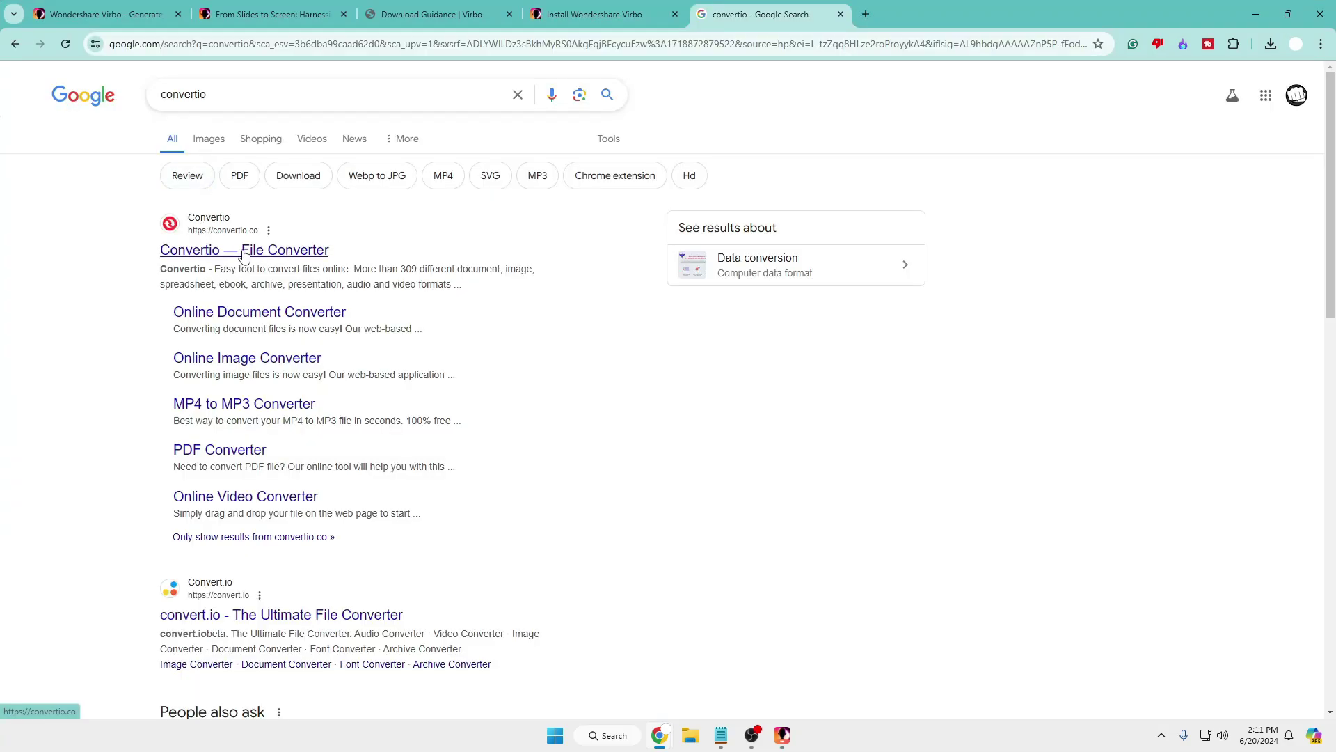
pyautogui.click(209, 254)
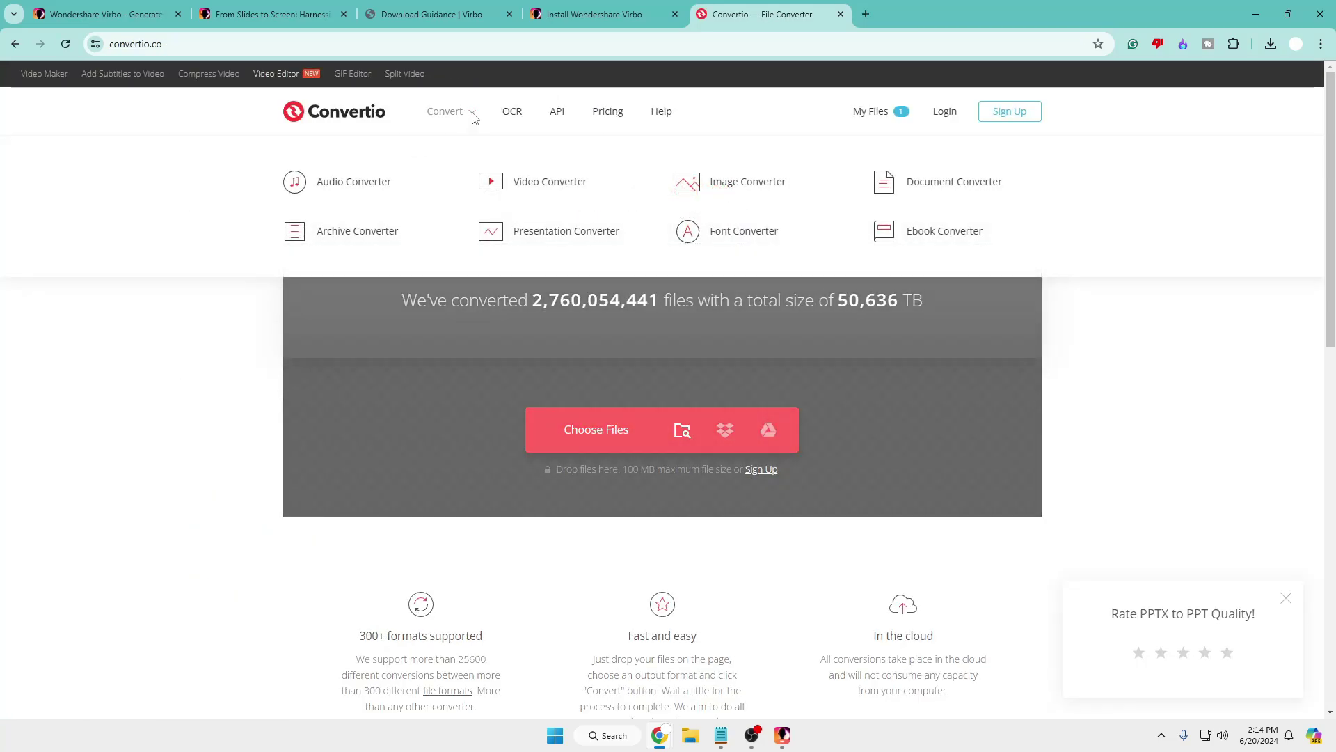
pyautogui.moveTo(452, 112)
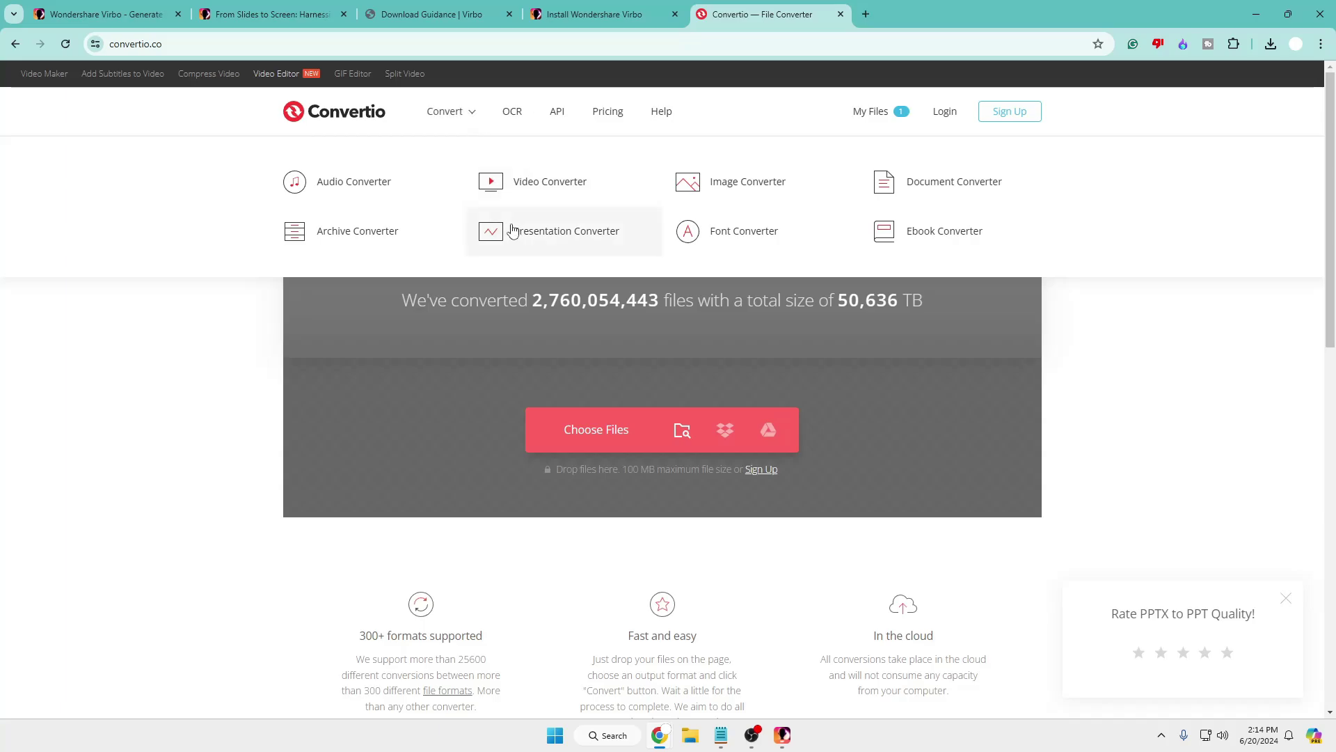
pyautogui.click(548, 241)
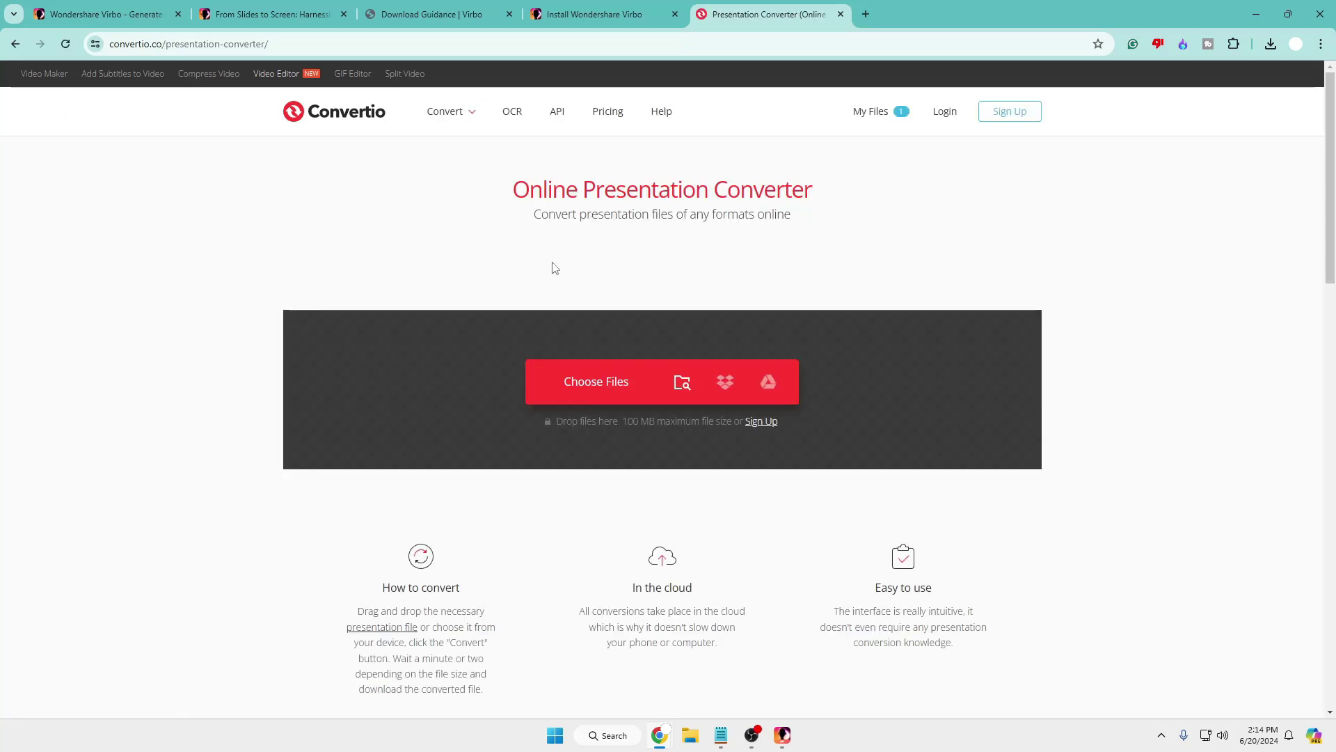
# Upload the Millennials presentation to Convertio.
pyautogui.click(598, 384)
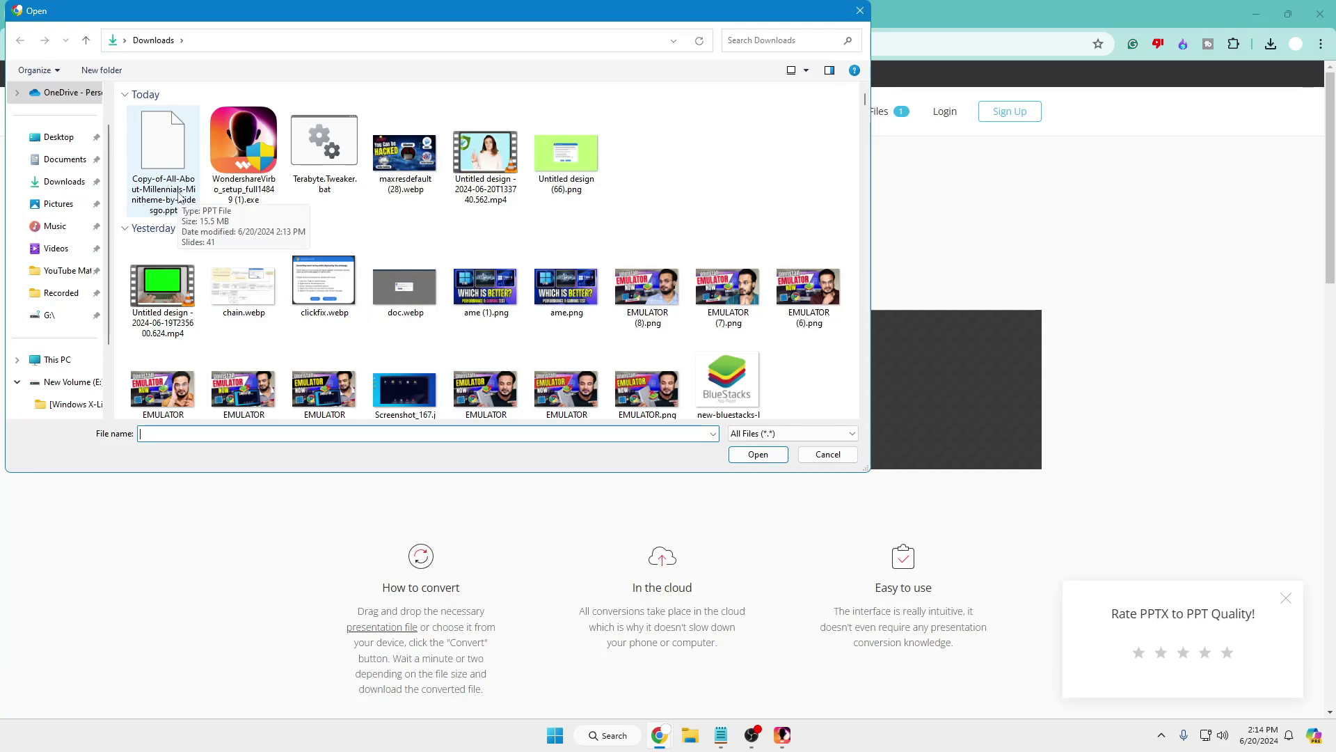
pyautogui.scroll(-10, 418, 261)
pyautogui.click(162, 345)
pyautogui.click(758, 455)
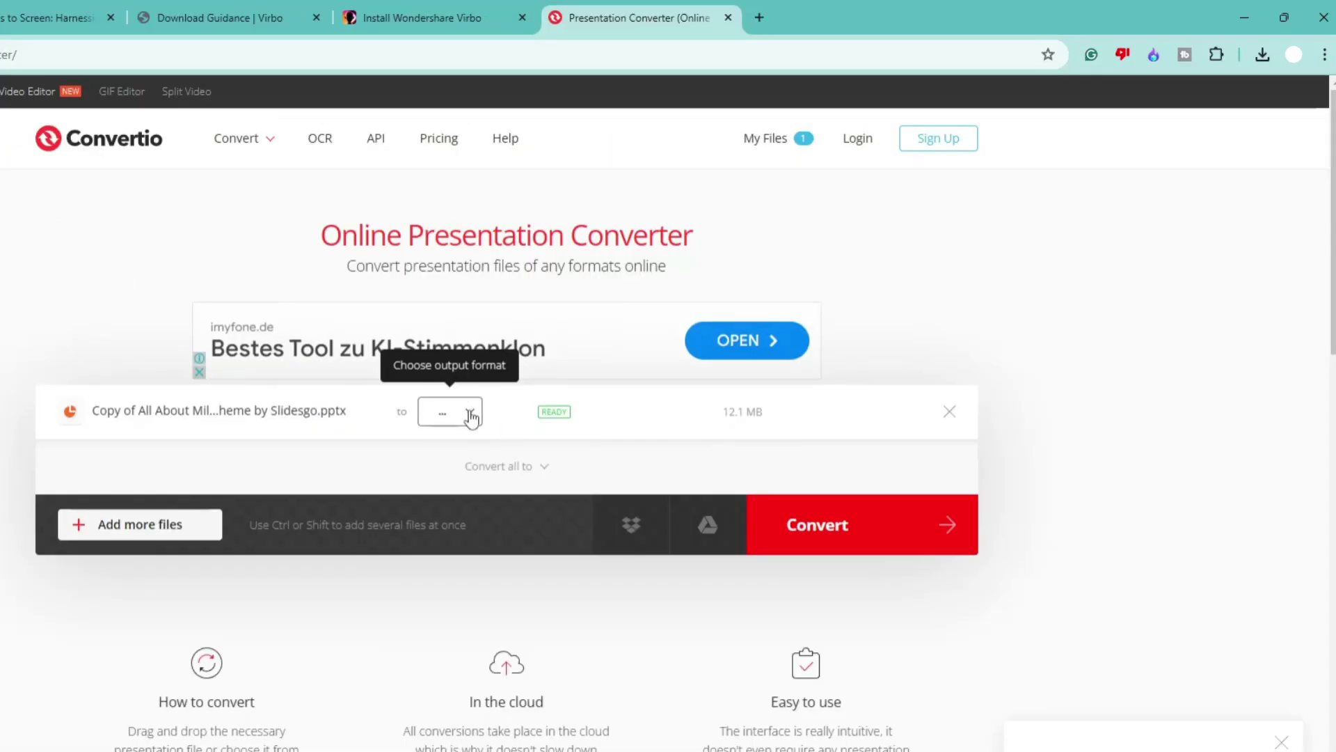
# Convert the presentation to TXT, download the text file, and open it.
pyautogui.click(472, 416)
pyautogui.moveTo(463, 549)
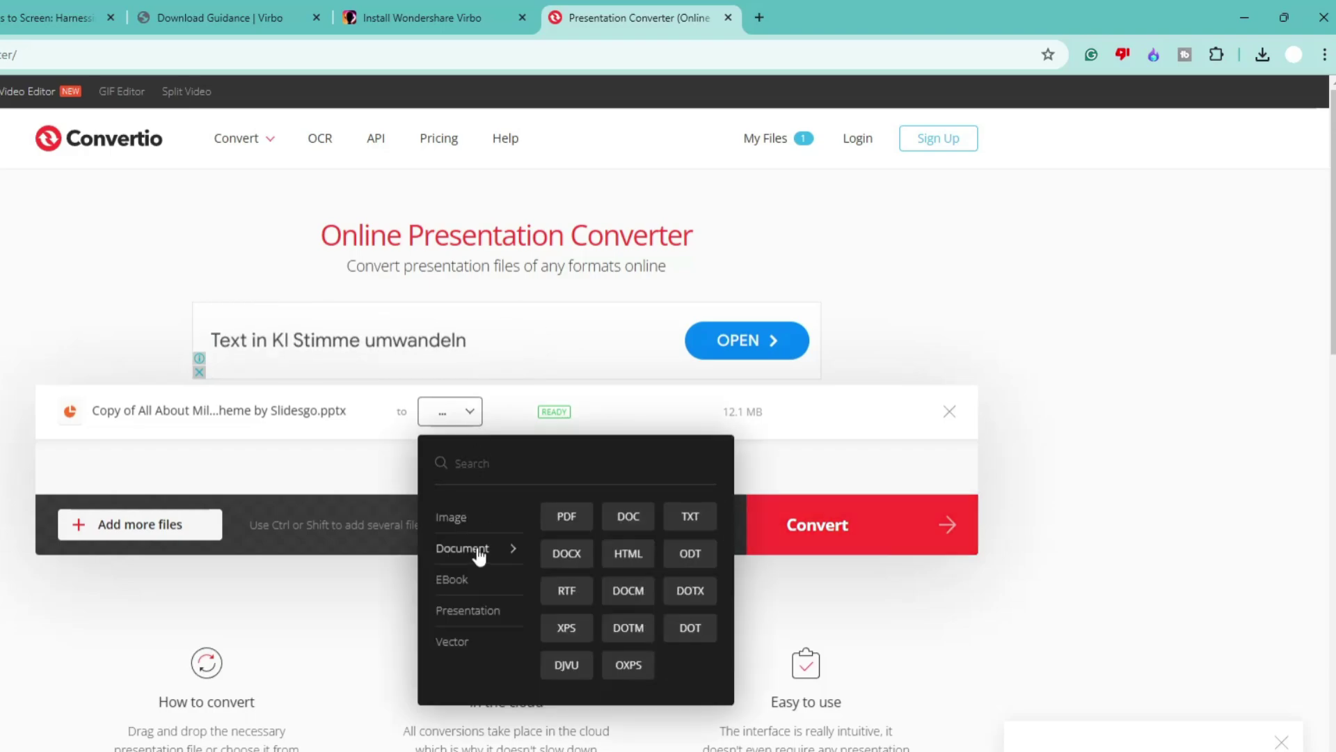
pyautogui.click(689, 516)
pyautogui.click(817, 524)
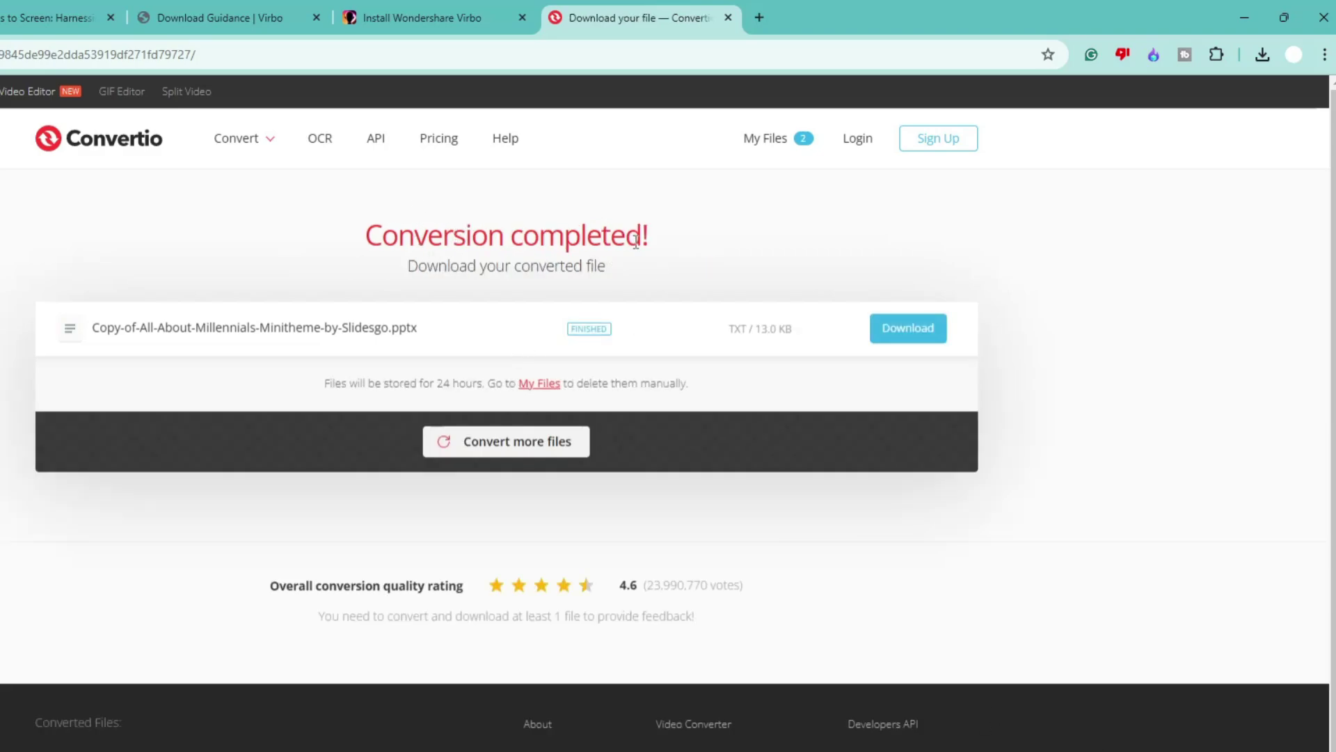
pyautogui.click(904, 328)
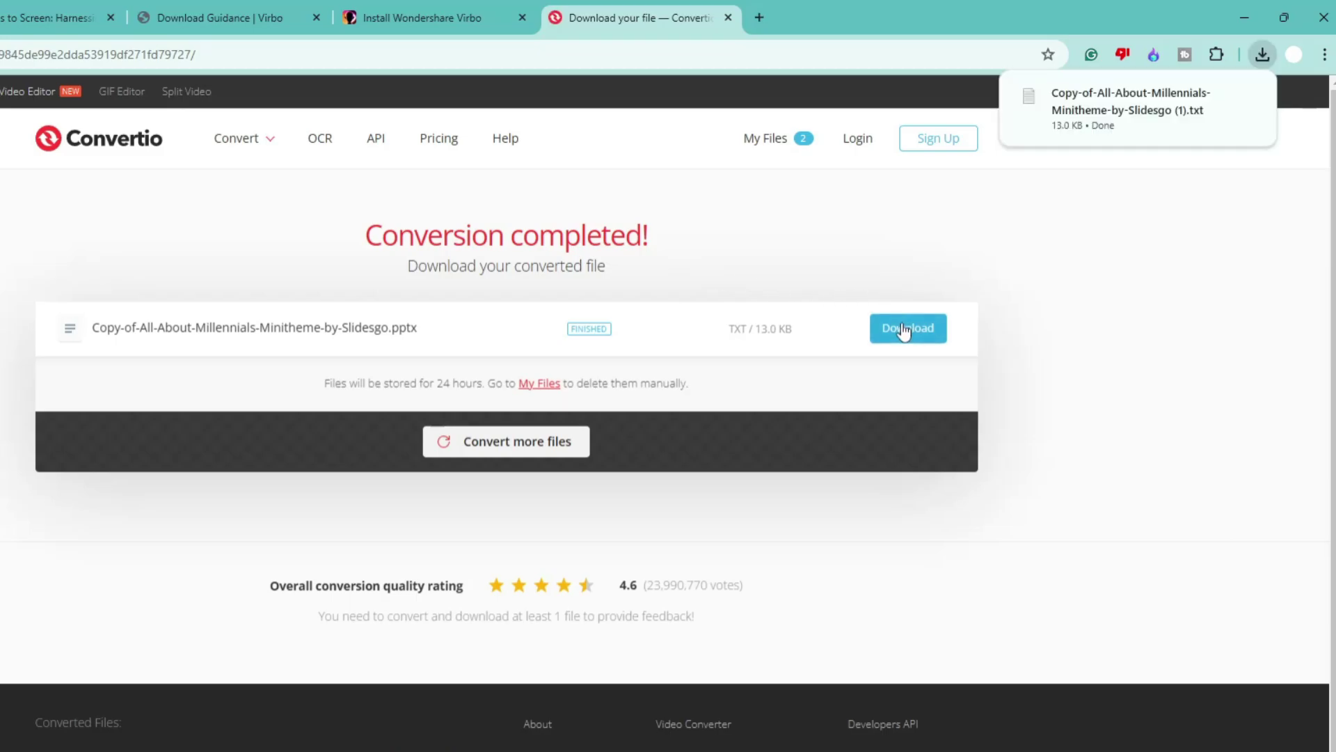
pyautogui.click(1143, 110)
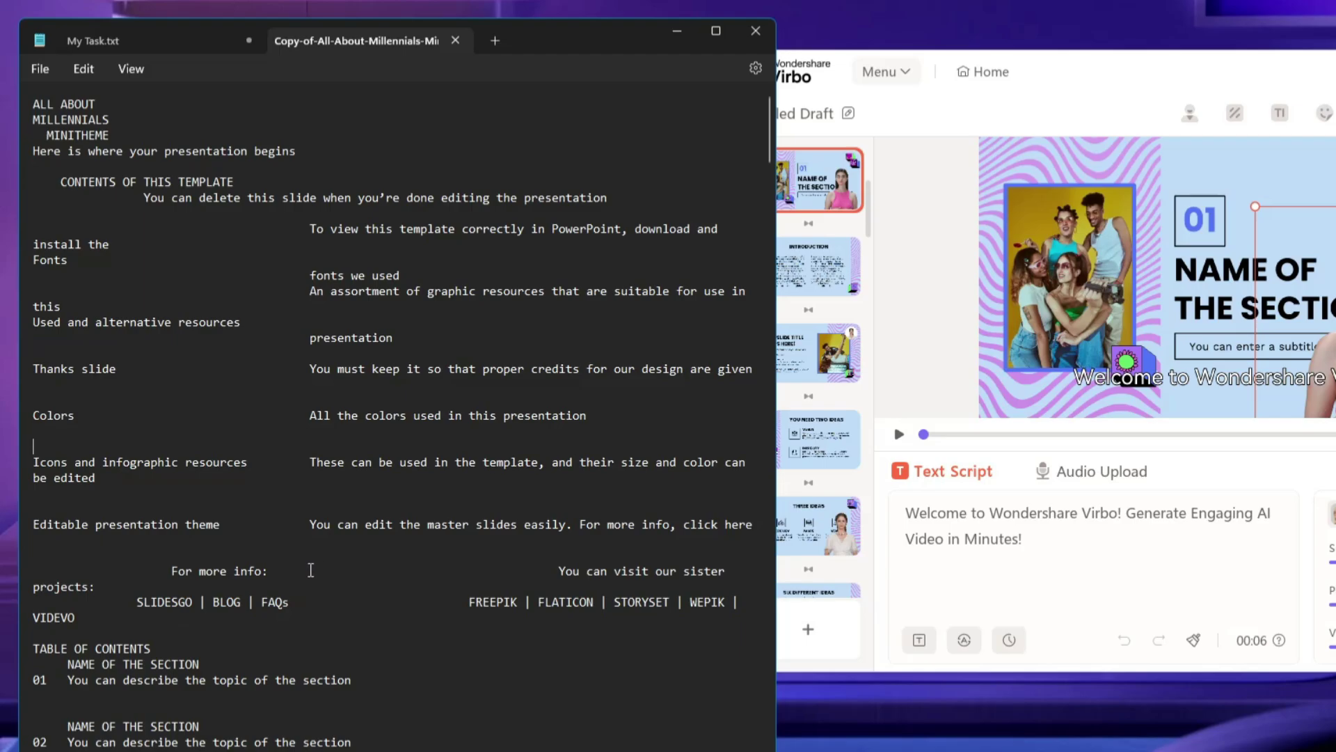
# Delete the Notepad boilerplate and paste the section title and subtitle as slide 4's script.
pyautogui.moveTo(152, 648); pyautogui.dragTo(41, 104)
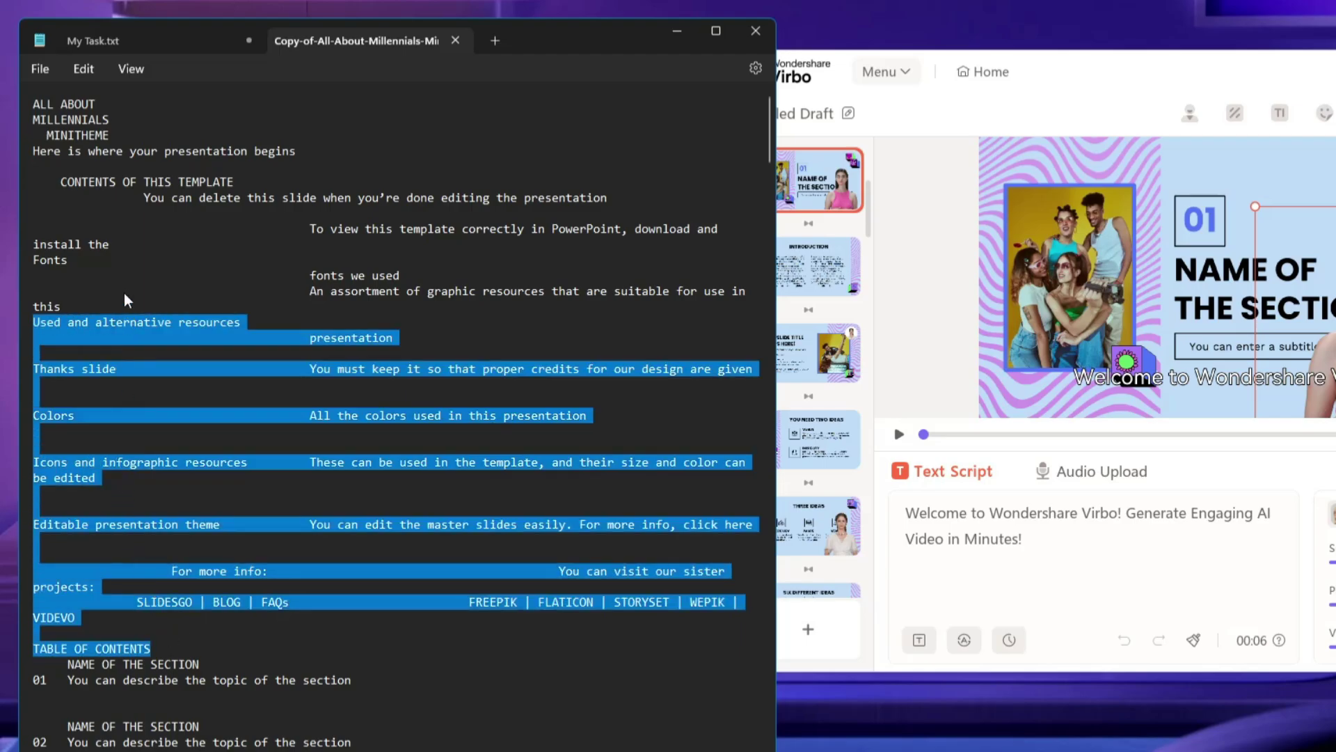
pyautogui.press('Delete')
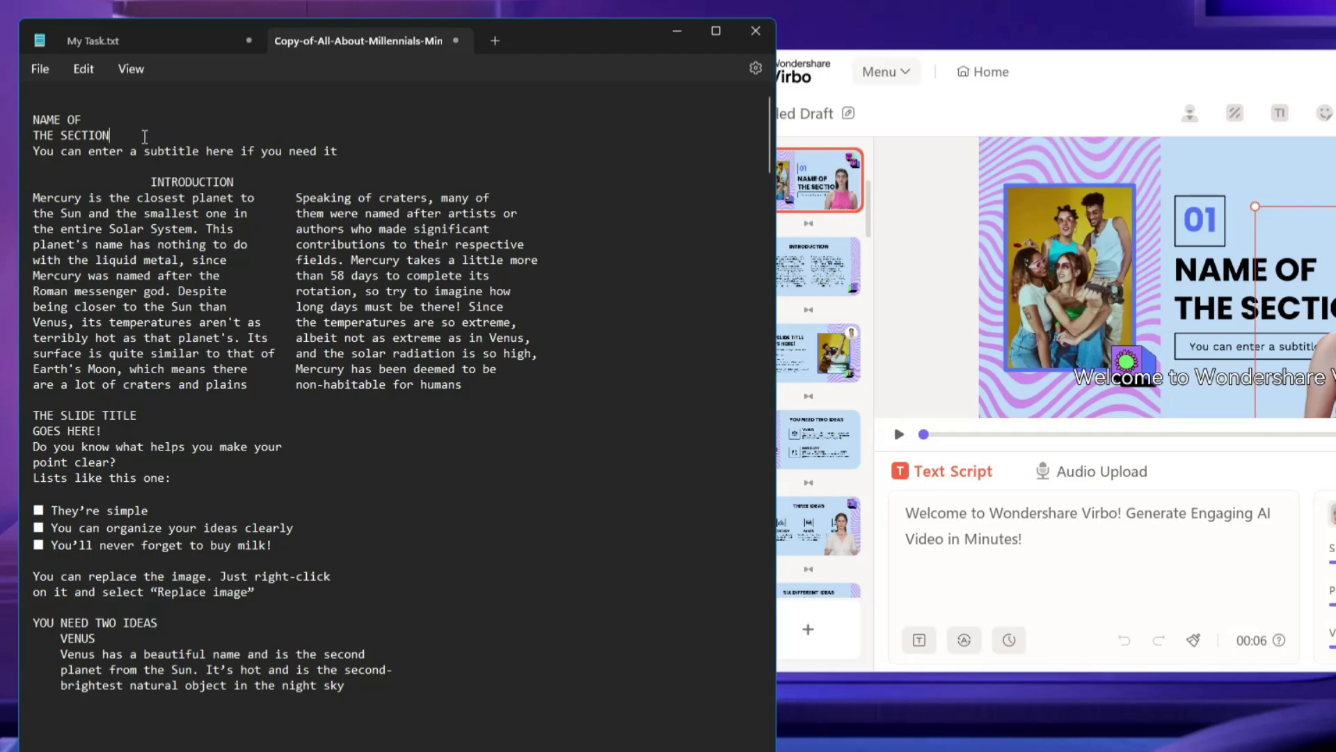
pyautogui.moveTo(339, 152); pyautogui.dragTo(37, 107)
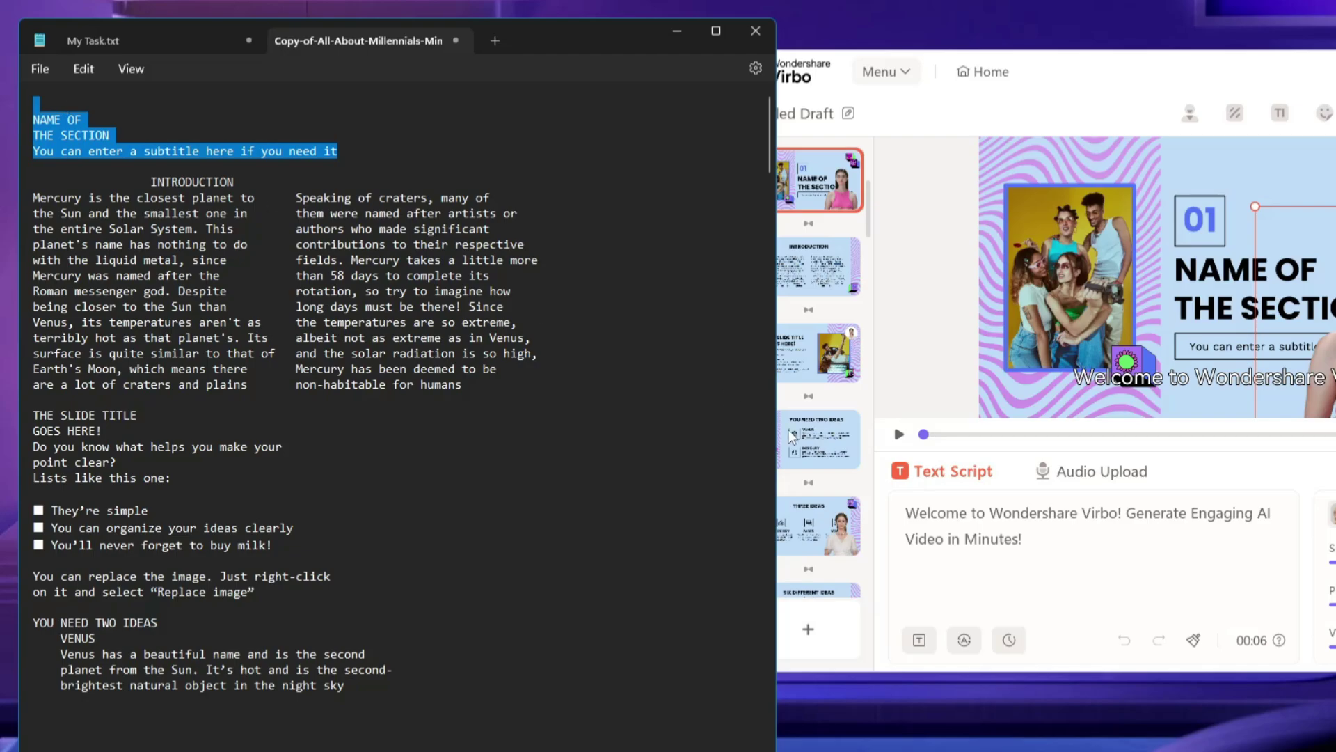
pyautogui.click(963, 556)
pyautogui.write('NAME OF THE SECTION You can enter a subtitle here if you need it')
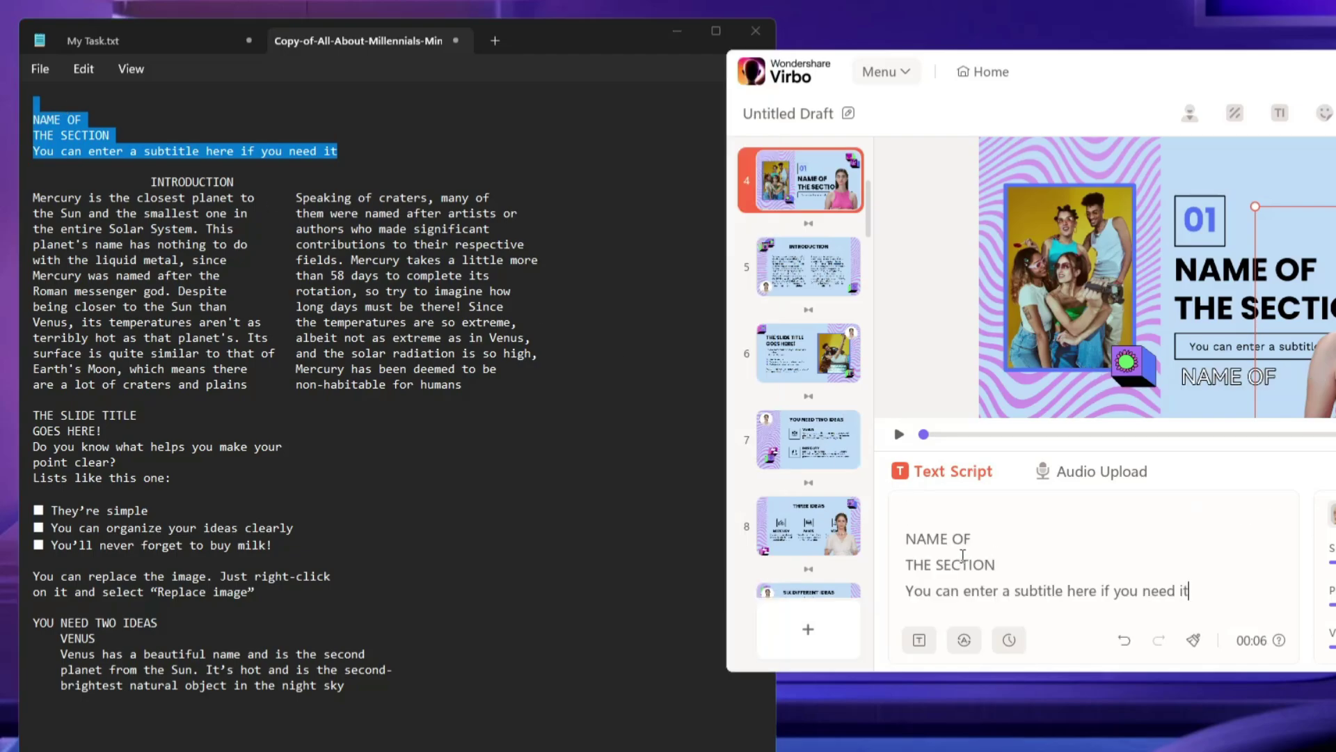
# Paste the INTRODUCTION heading and paragraphs as slide 5's script.
pyautogui.click(802, 274)
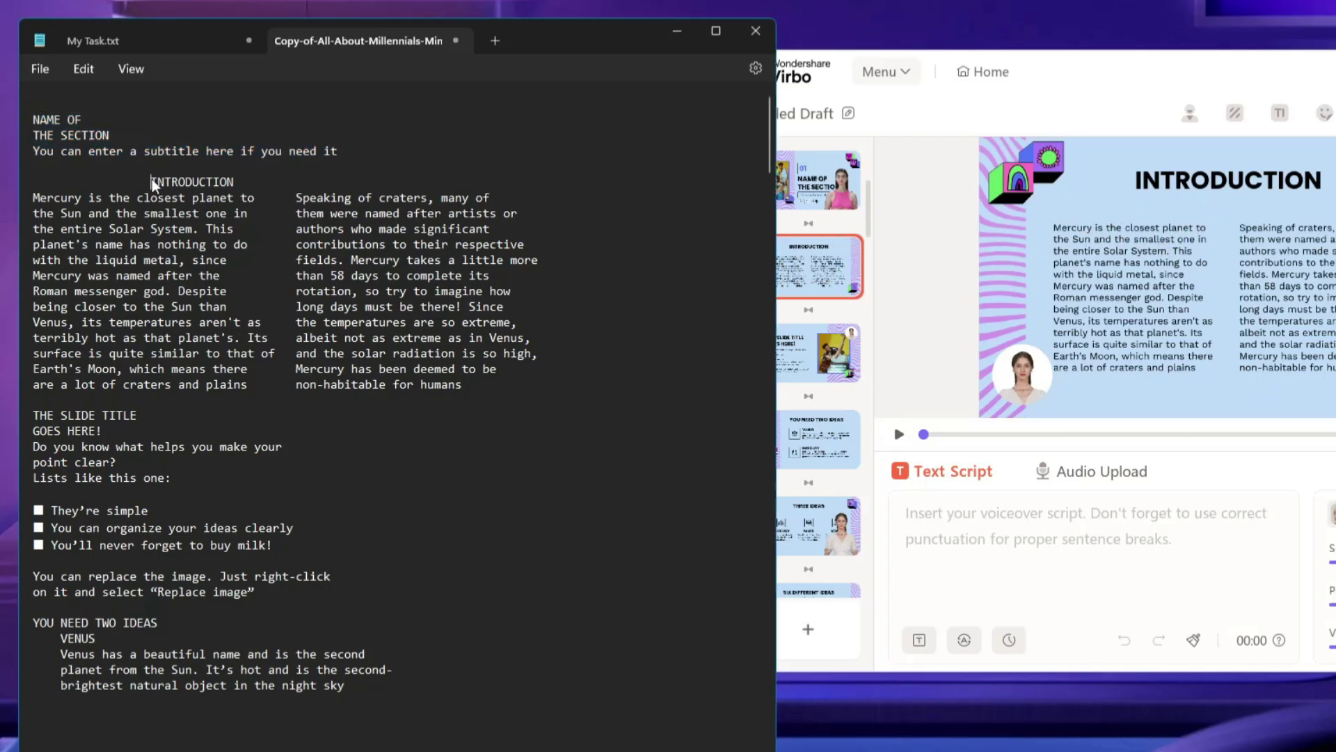
pyautogui.moveTo(151, 181); pyautogui.dragTo(478, 391)
pyautogui.click(993, 525)
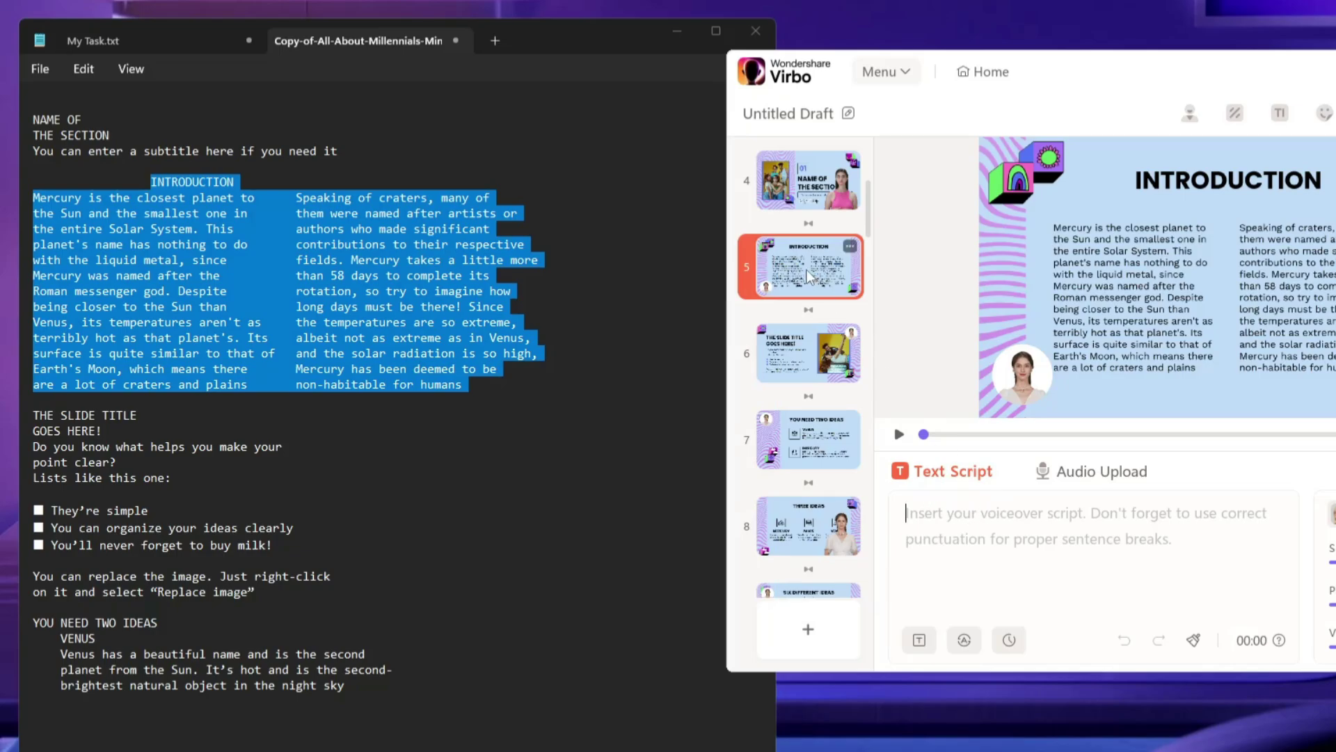
pyautogui.hotkey('ctrl', 'v')
pyautogui.moveTo(808, 354)
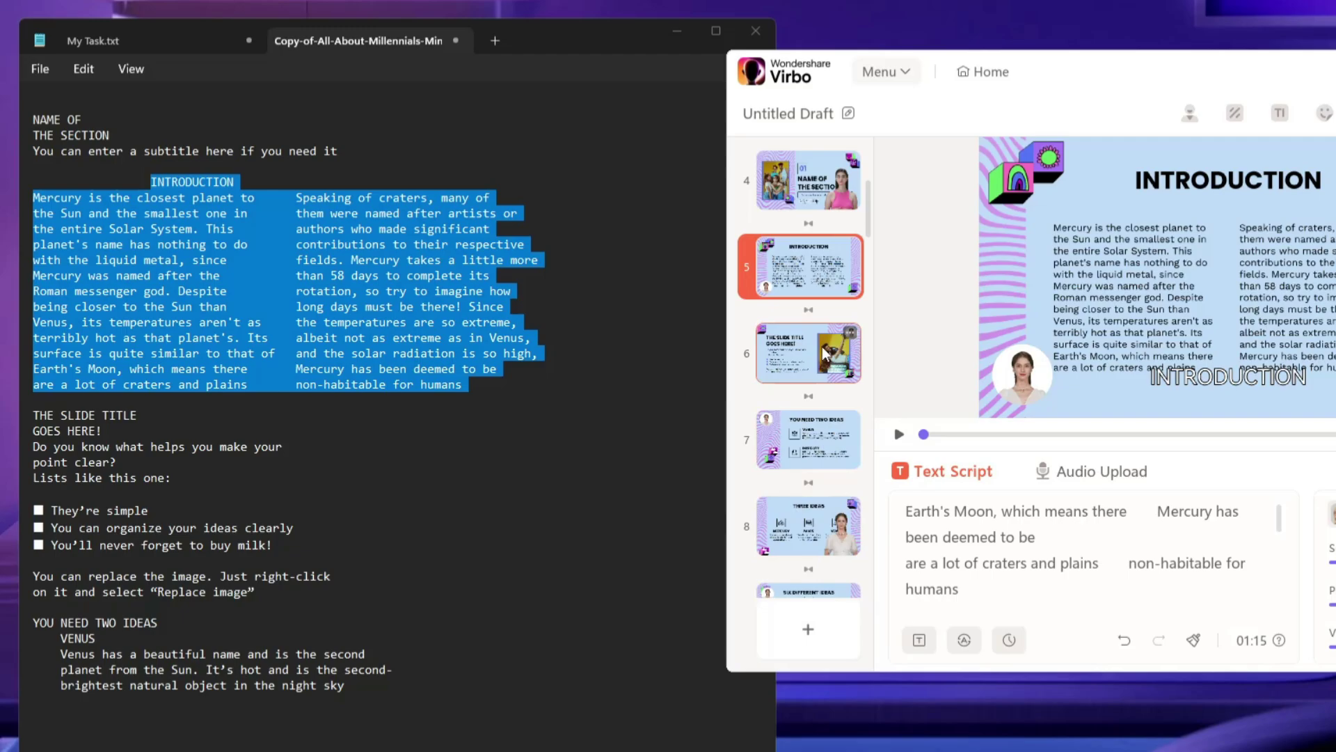
pyautogui.click(825, 355)
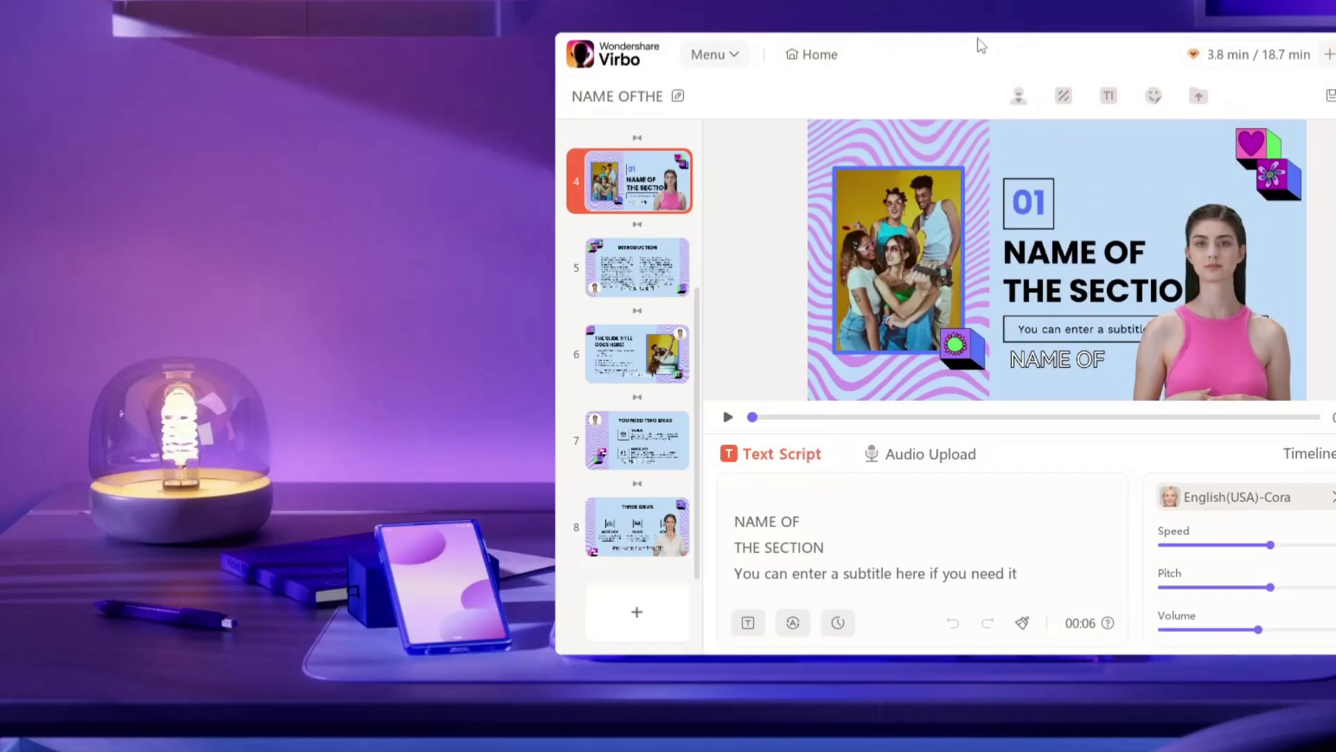
# Export the scripted Millennials project from the editor as a video.
pyautogui.moveTo(980, 46); pyautogui.dragTo(874, 44)
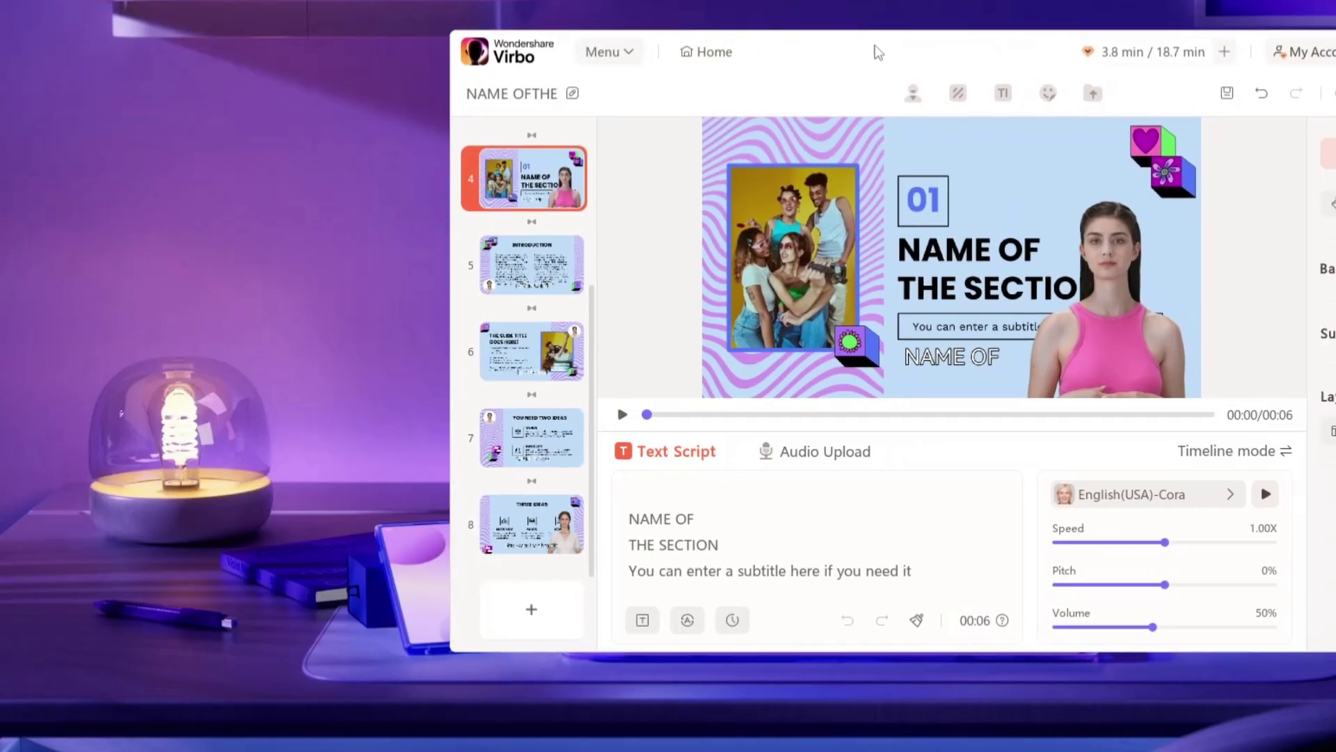
pyautogui.click(1075, 248)
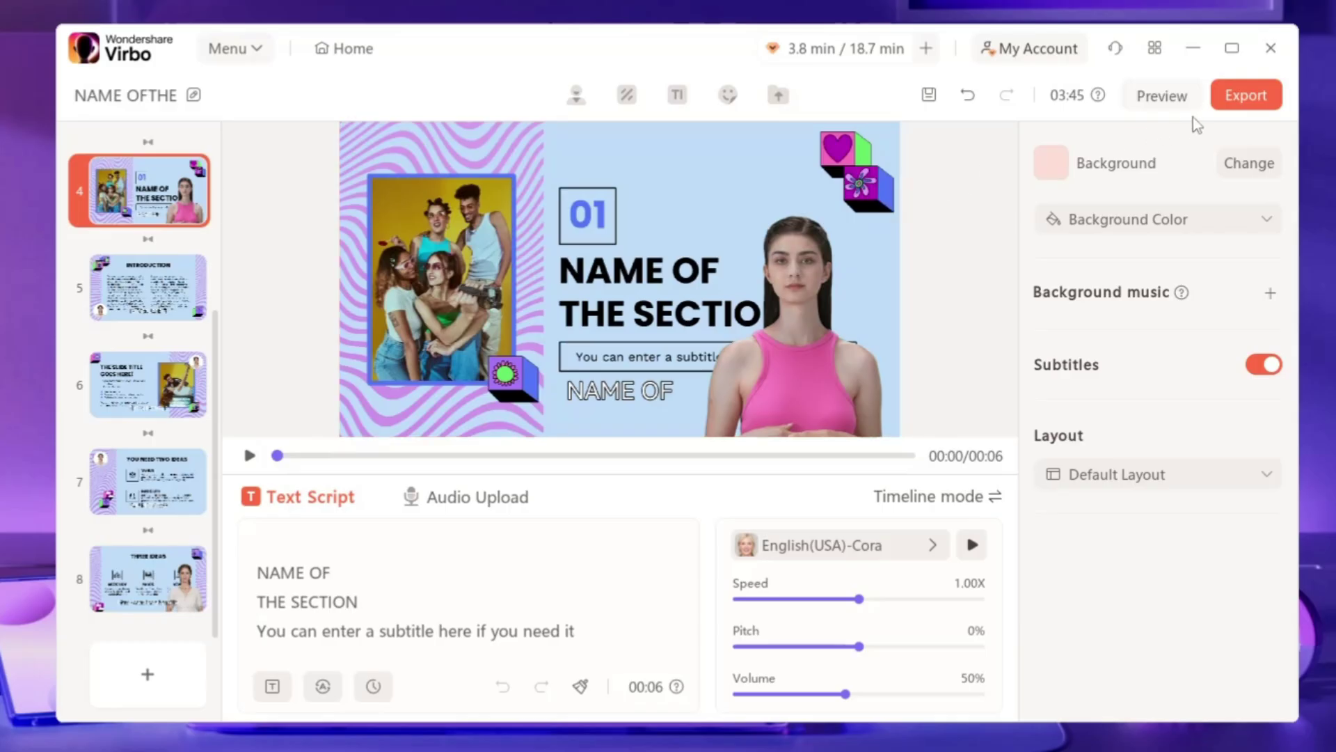
pyautogui.click(1245, 95)
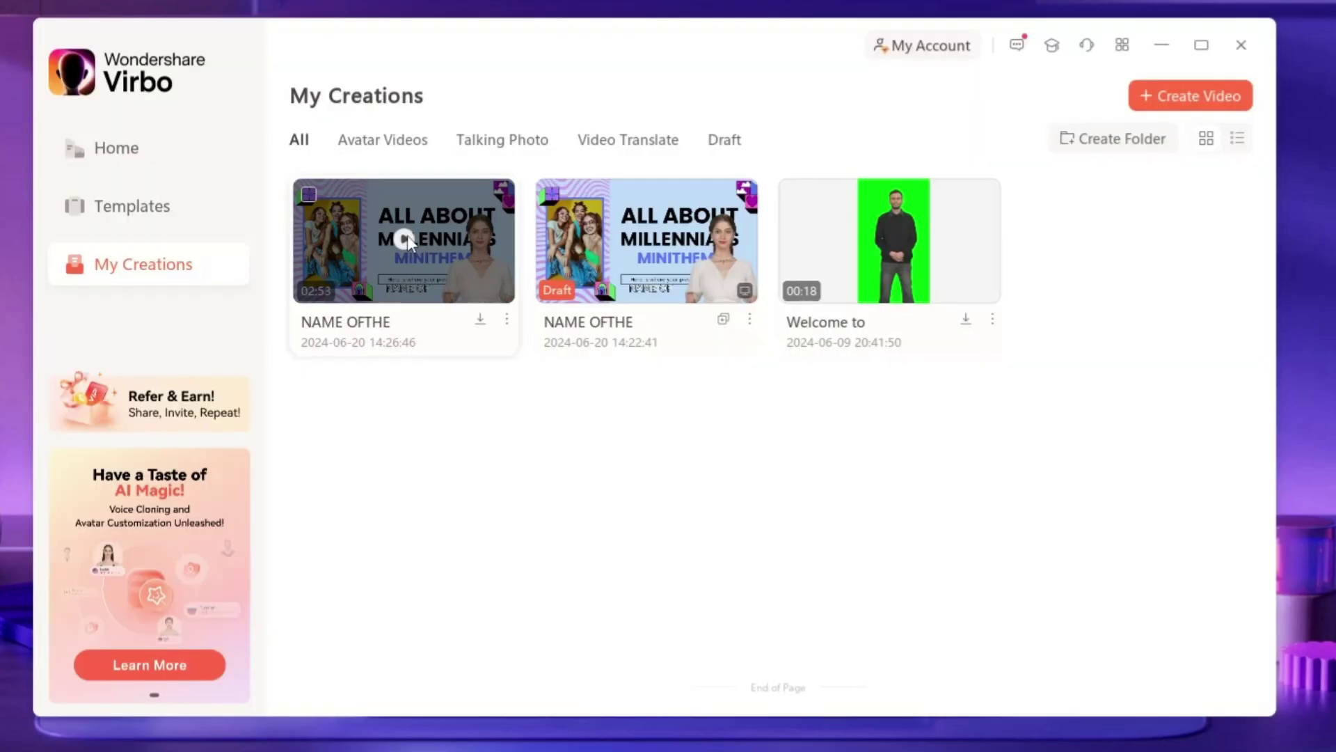
# Play the exported Millennials video from its My Creations card to preview it.
pyautogui.click(408, 238)
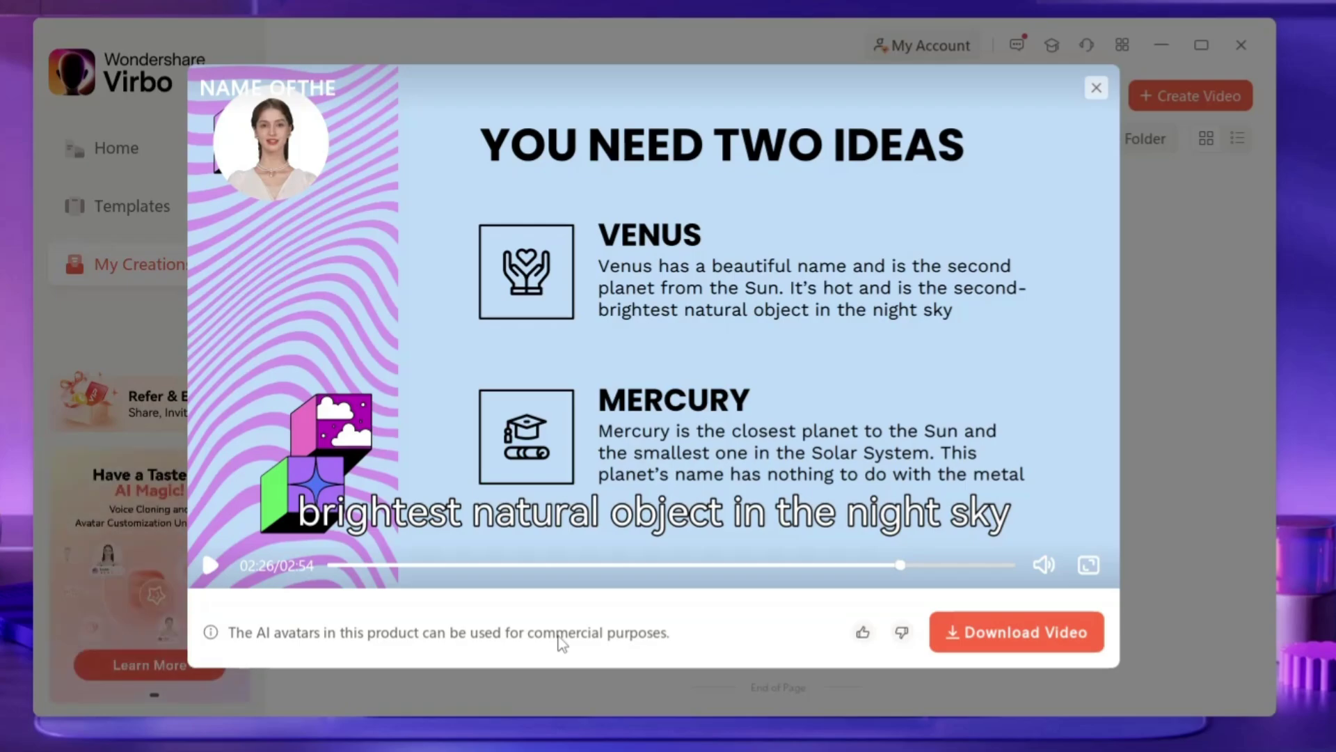
# Download the finished video as NAME OFTHE.mp4 into the Documents folder.
pyautogui.click(1017, 632)
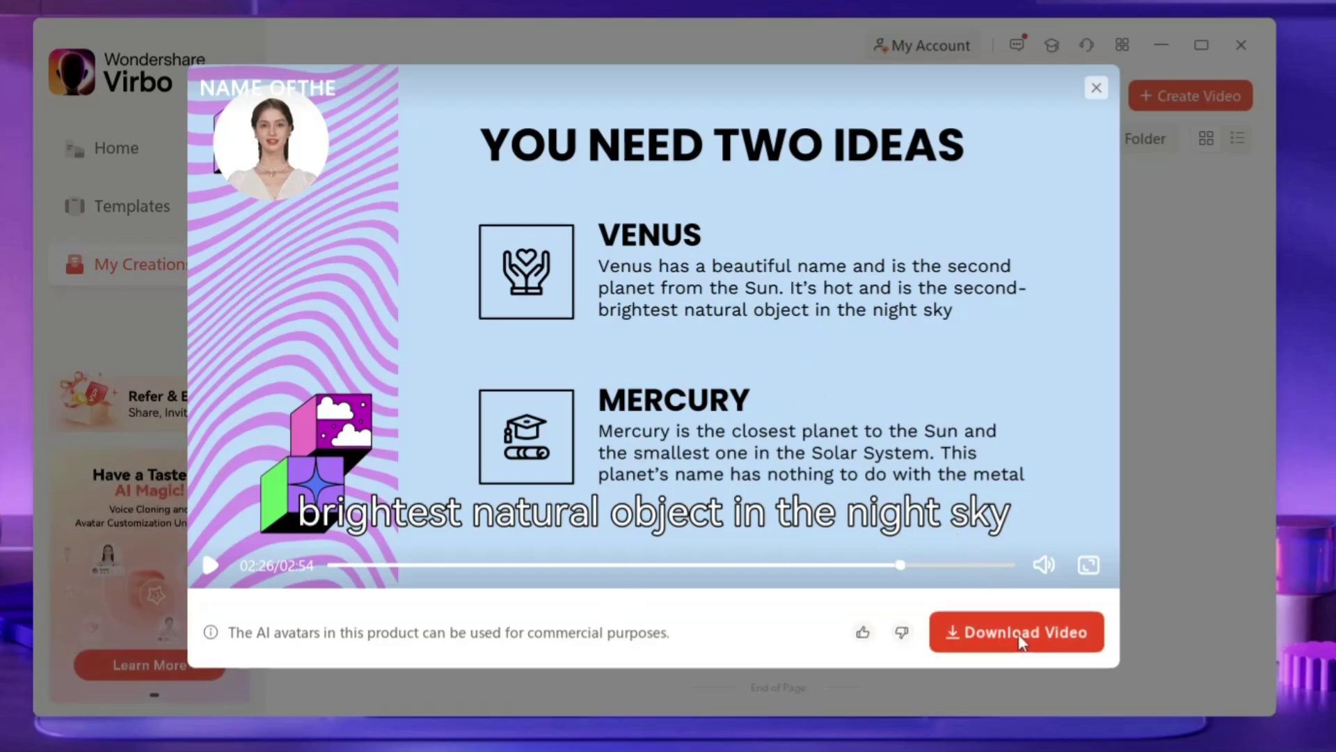
pyautogui.click(108, 223)
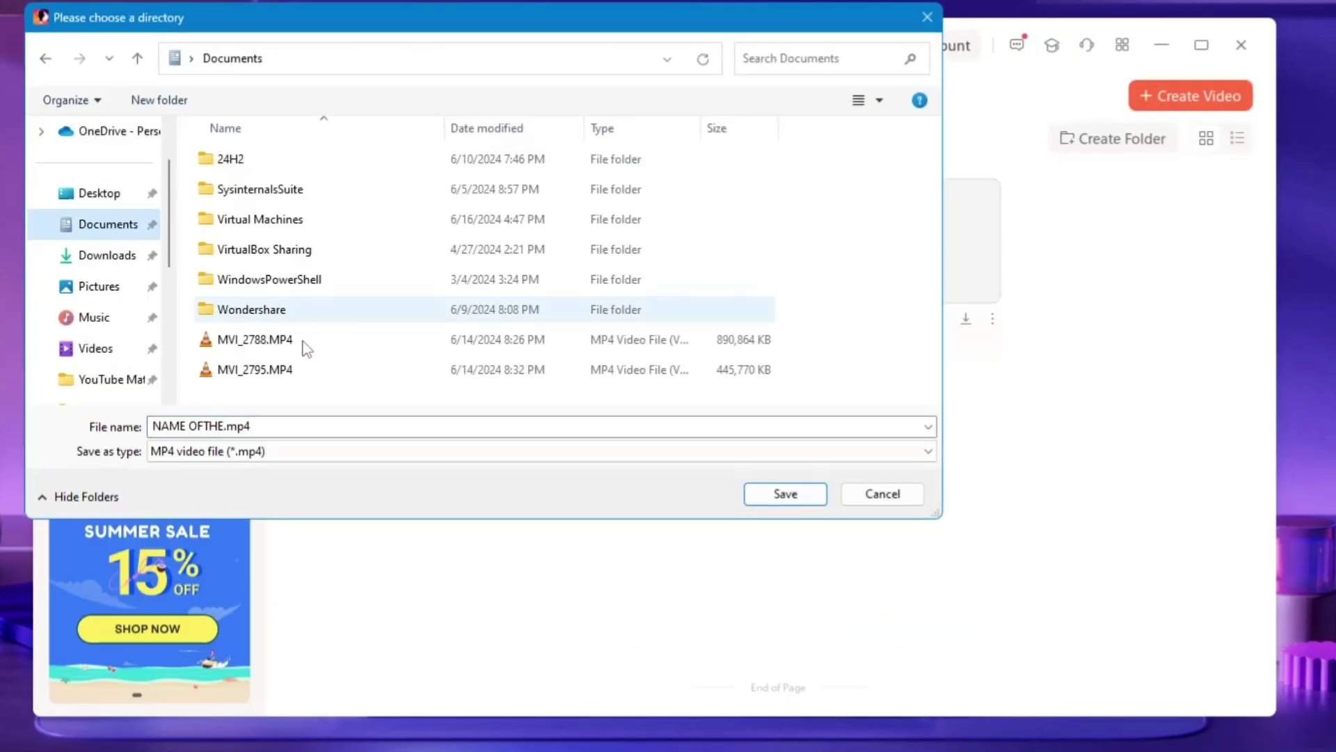
pyautogui.click(786, 493)
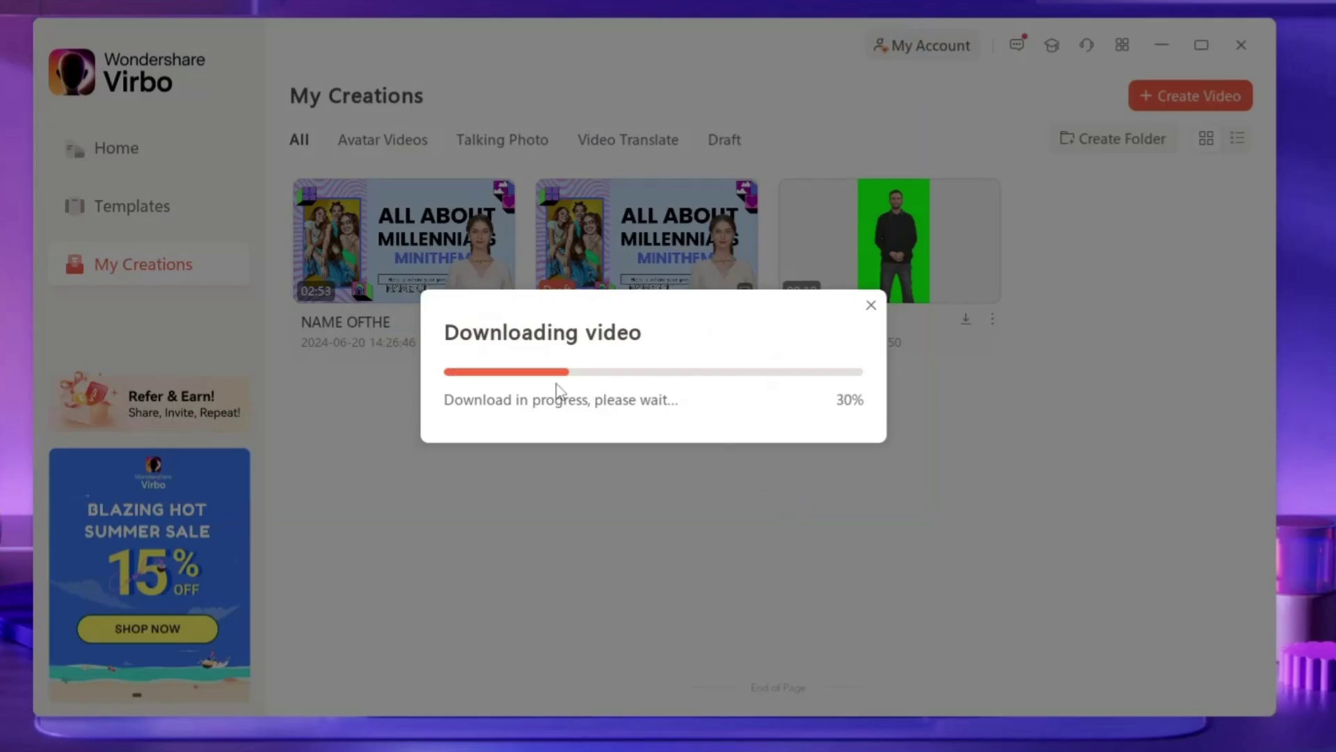